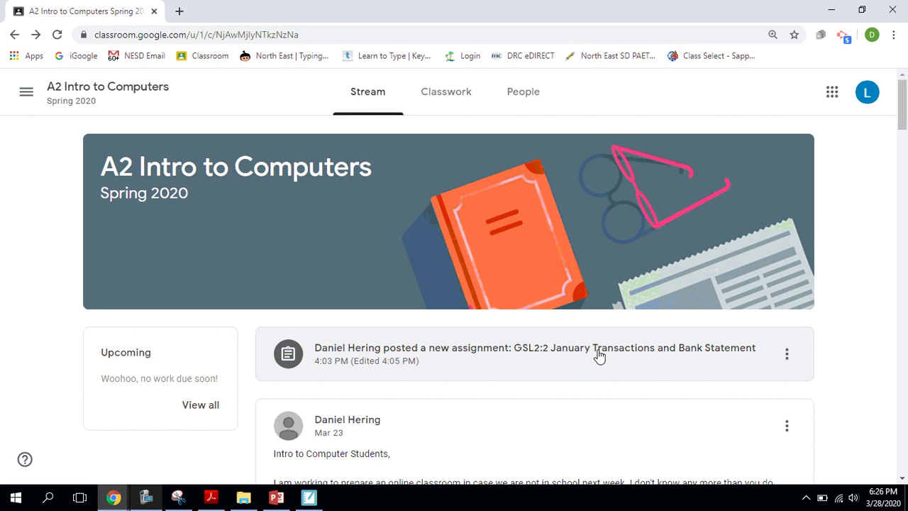
Open the GSL2:2 January Transactions and Bank Statement assignment and attach the Check Register from Drive's Classroom > A2 Intro to Computers Spring 2020 > Google Sheets folder
left_click(599, 355)
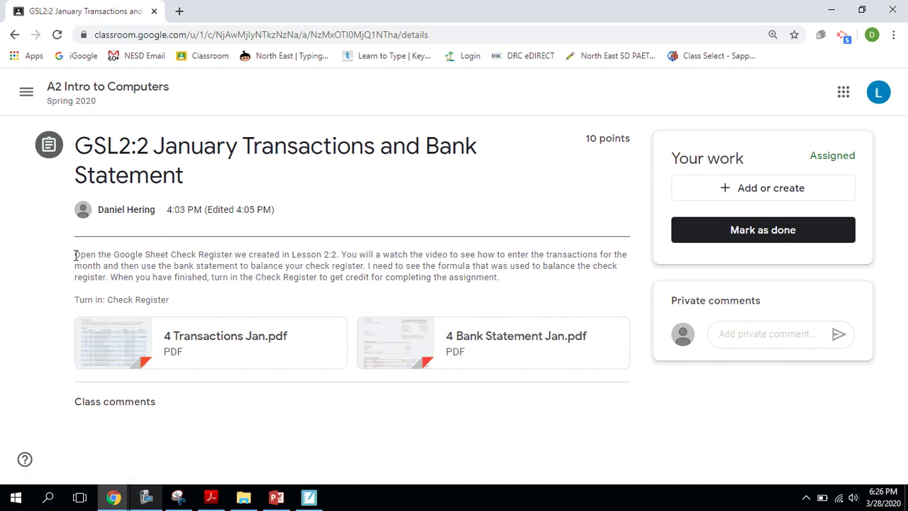
left_click_drag(74, 257, 234, 255)
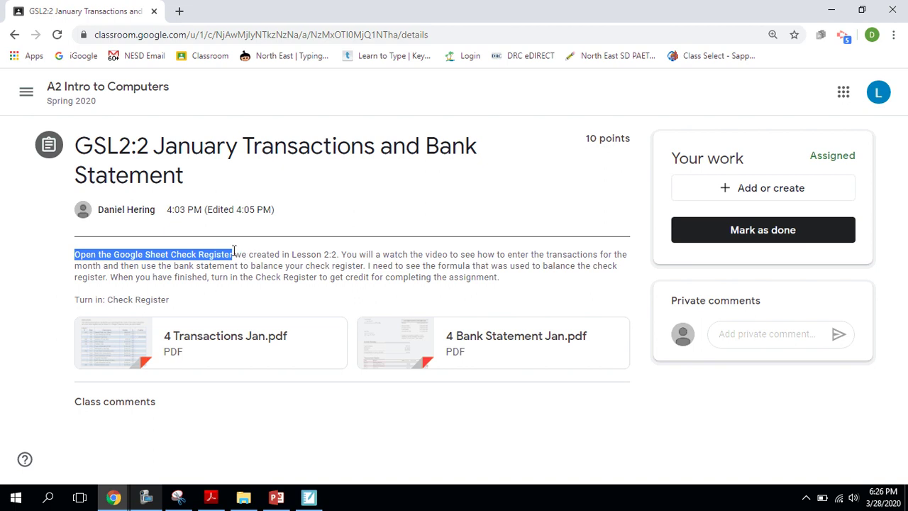
left_click(744, 190)
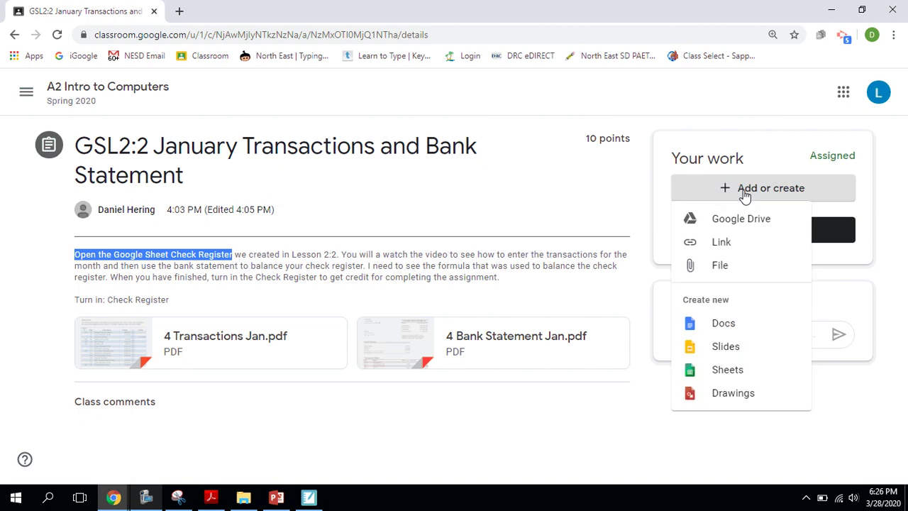
left_click(725, 225)
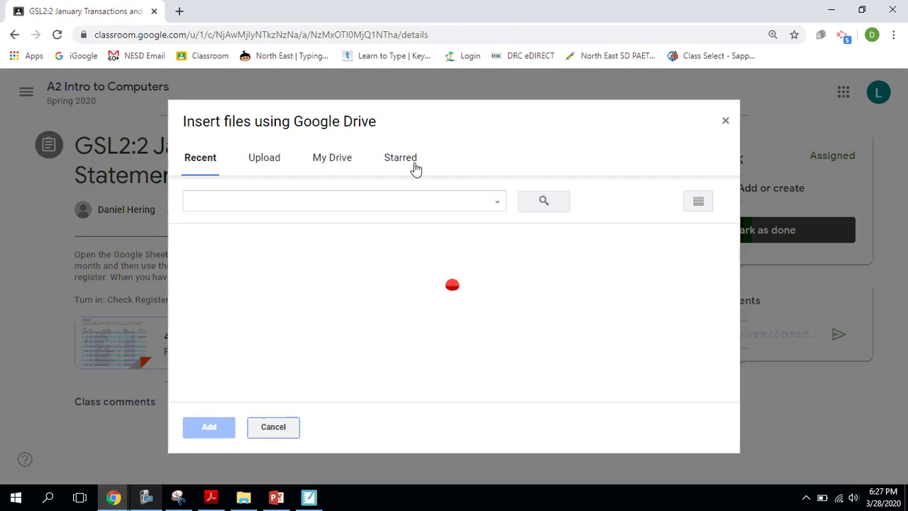
left_click(347, 158)
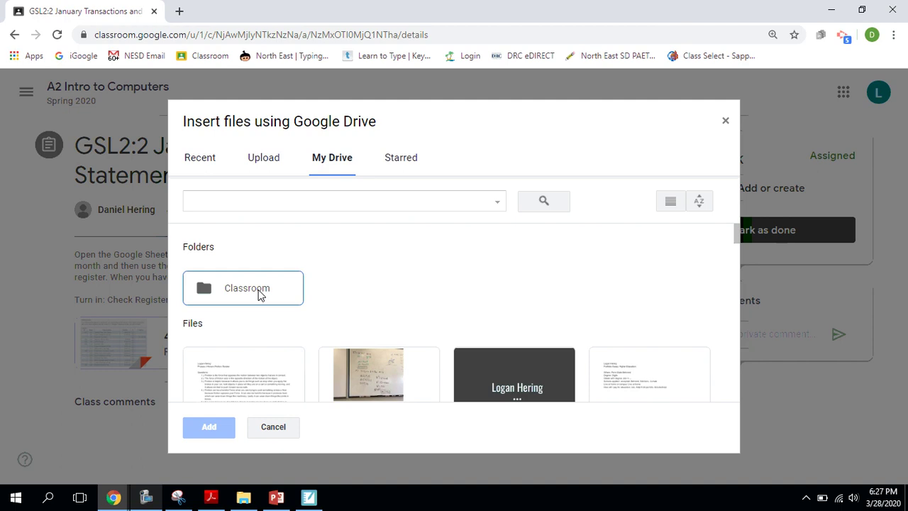
double_click(260, 294)
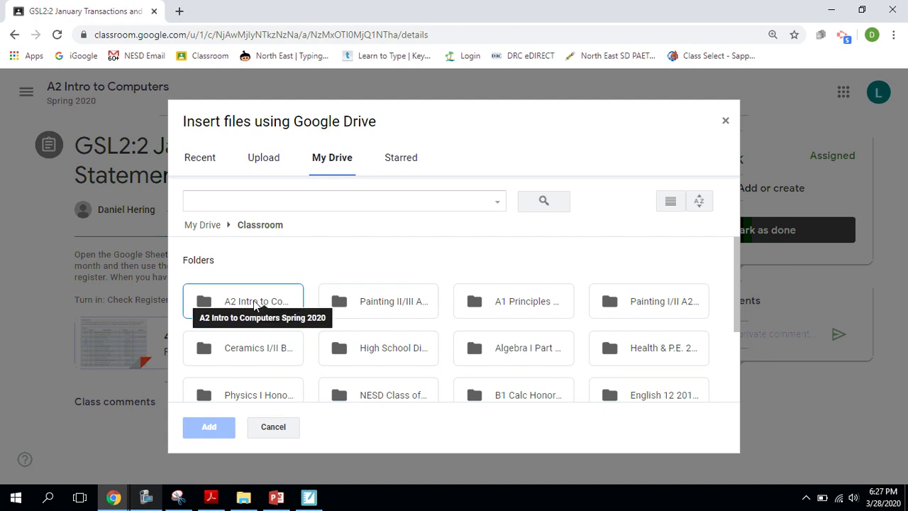
double_click(255, 303)
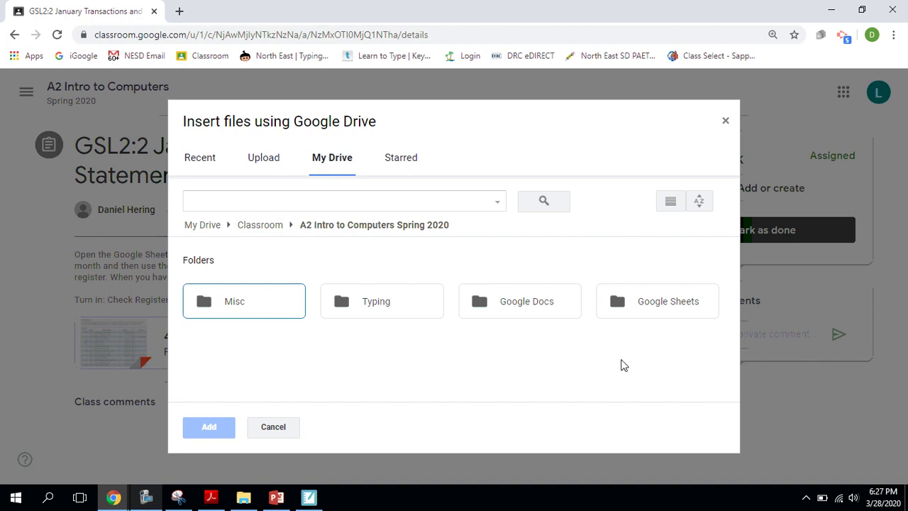
double_click(657, 304)
left_click(269, 333)
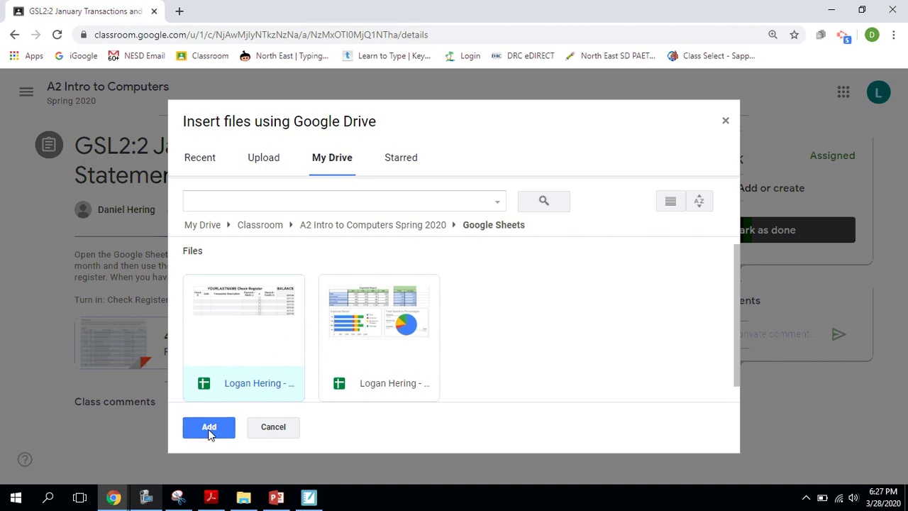
left_click(208, 428)
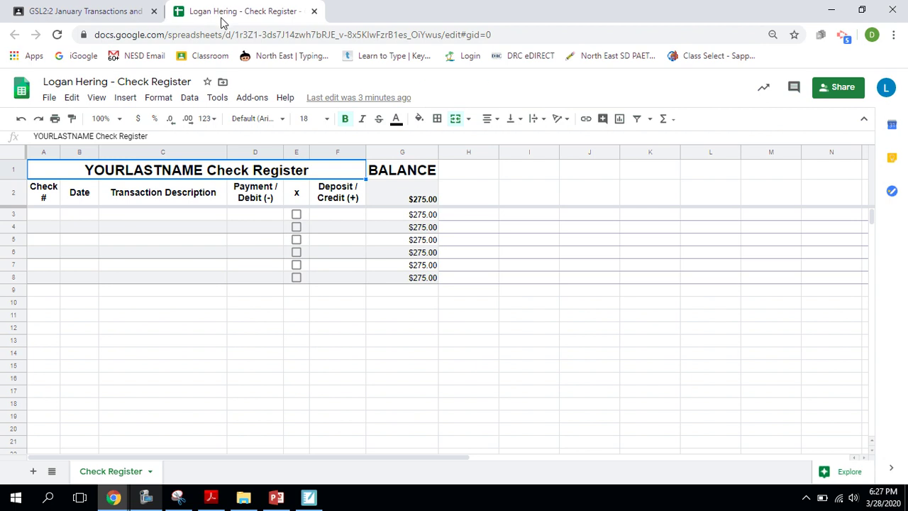
Move the Check Register sheet into its own window and snap it to the right half of the screen beside the assignment
left_click_drag(226, 11, 375, 86)
double_click(377, 86)
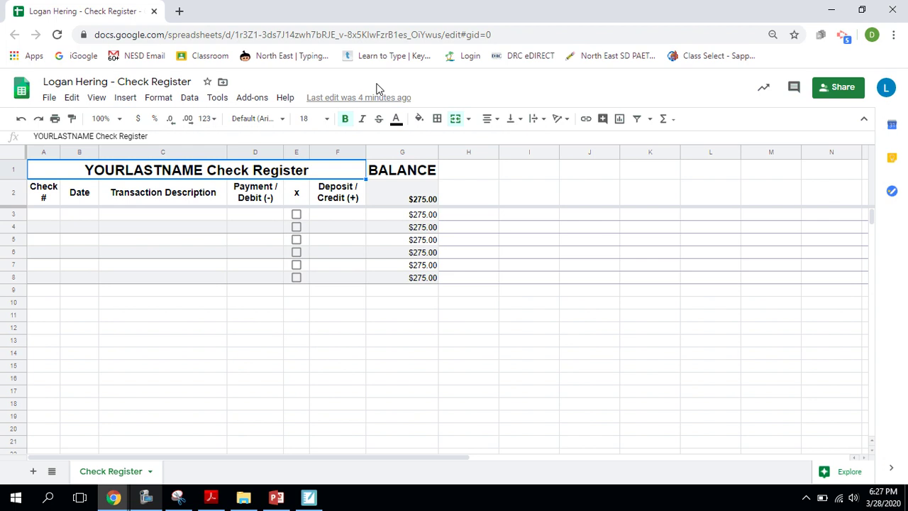
key("super+Right")
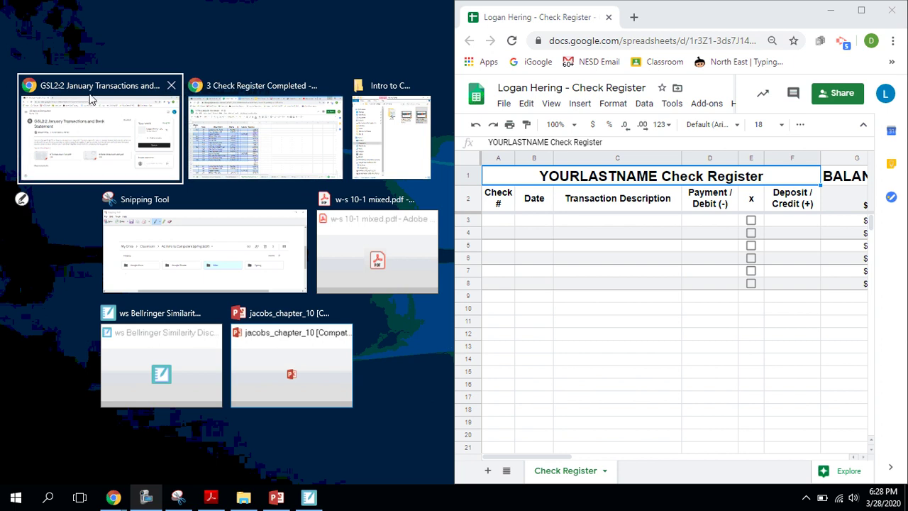
left_click(70, 130)
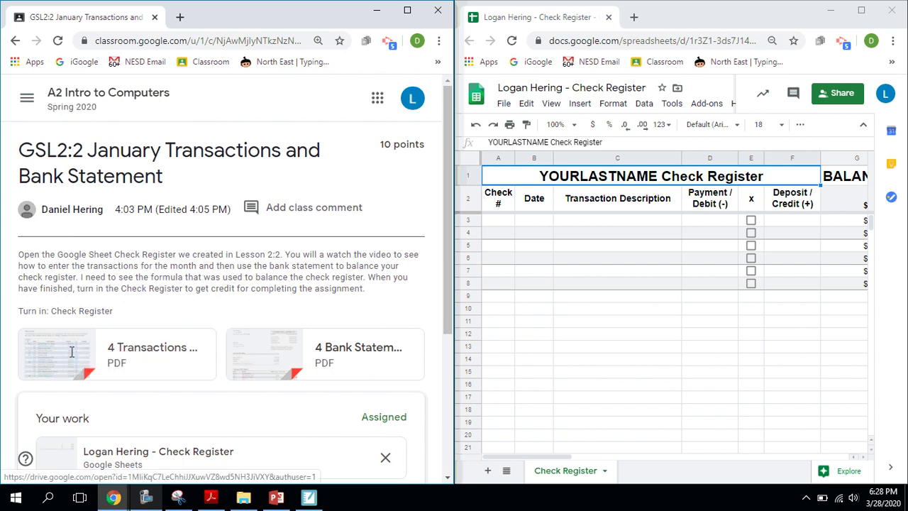
Open 4 Transactions Jan.pdf with its whole transaction table in view, and set the Check Register sheet's zoom to 90%
left_click(72, 357)
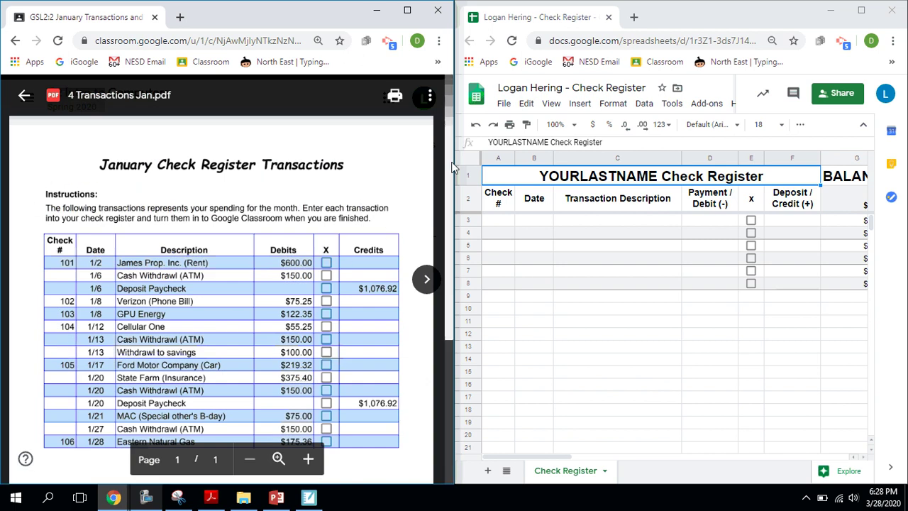
scroll(374, 191, "down", 1)
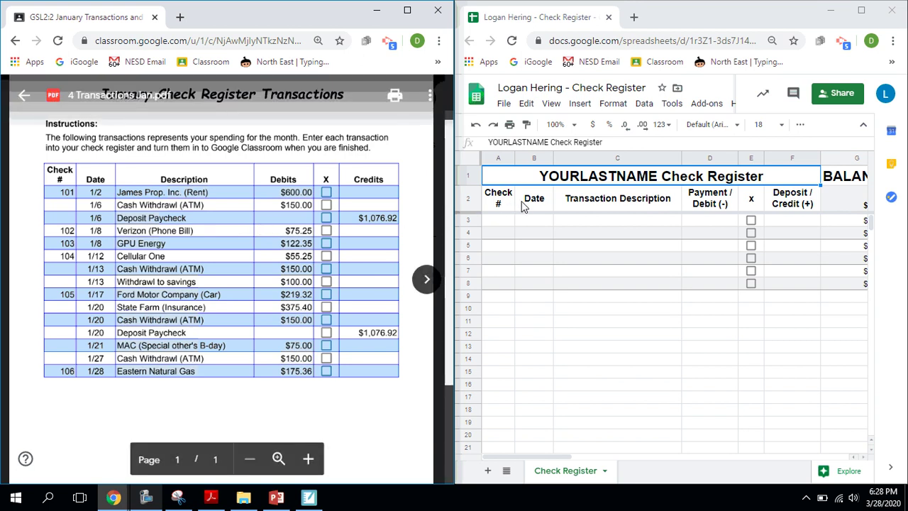
left_click(573, 125)
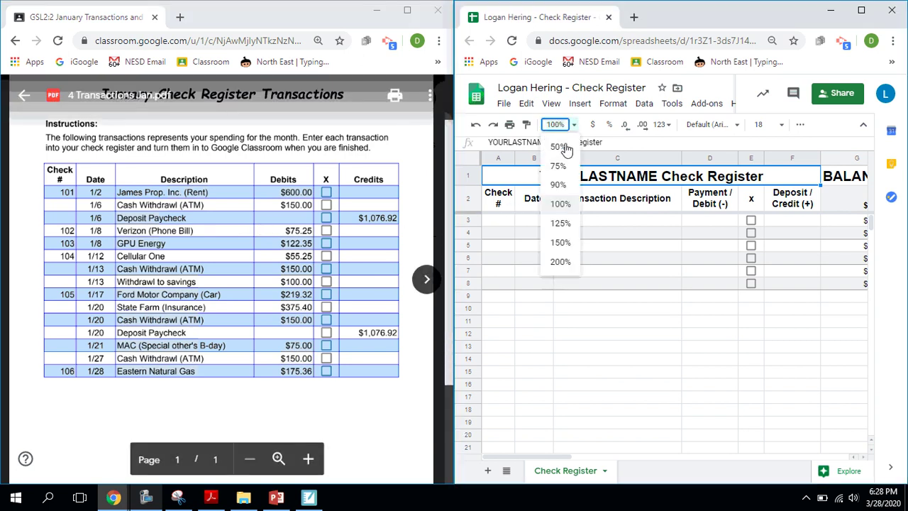
left_click(561, 185)
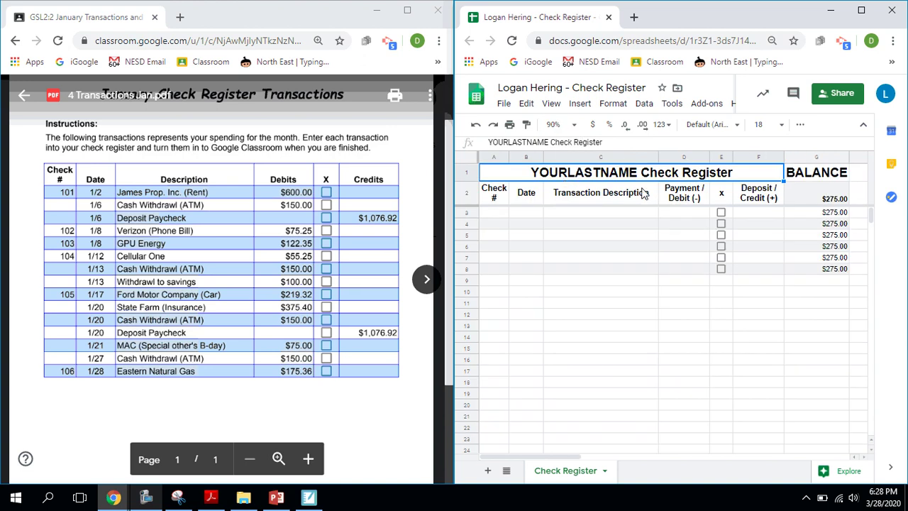
Enter the first transaction in row 3: check 101, date 1/2, James Prop. Inc. (Rent), payment 600
left_click(498, 216)
type("101")
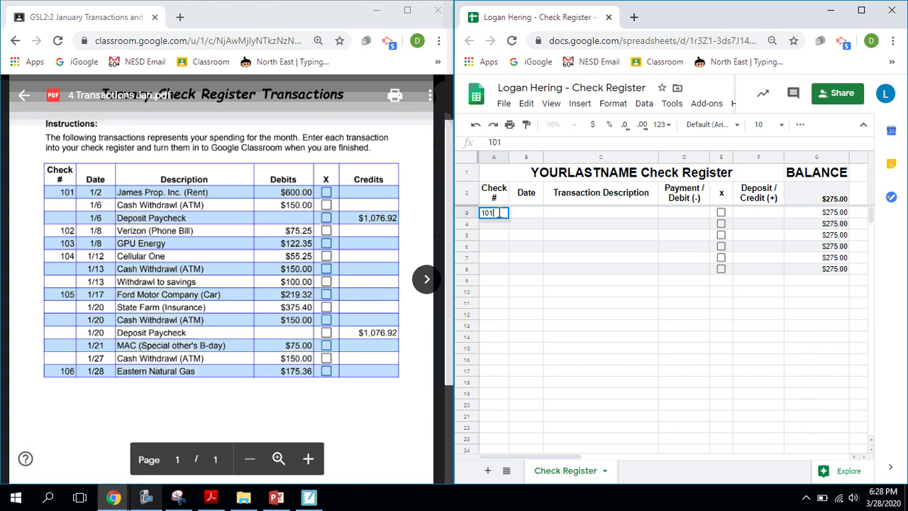
key("Tab")
type("1/2")
key("Tab")
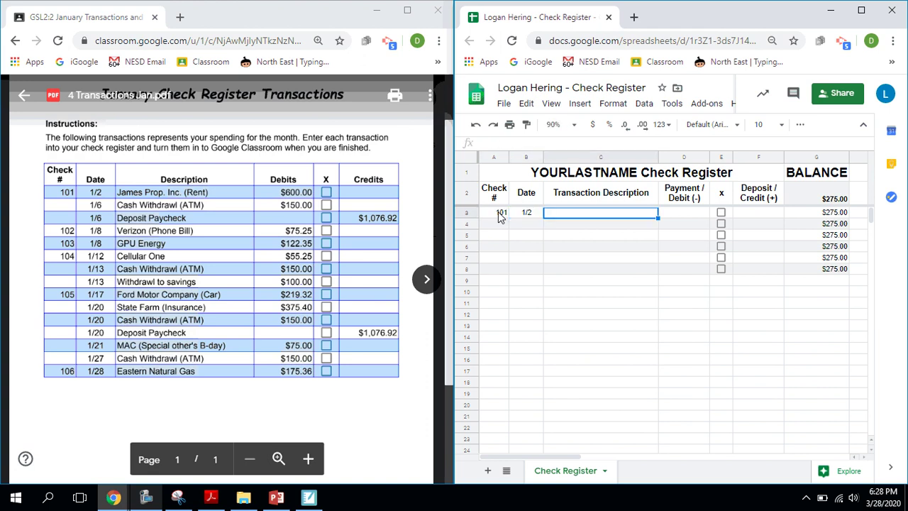
type("James ")
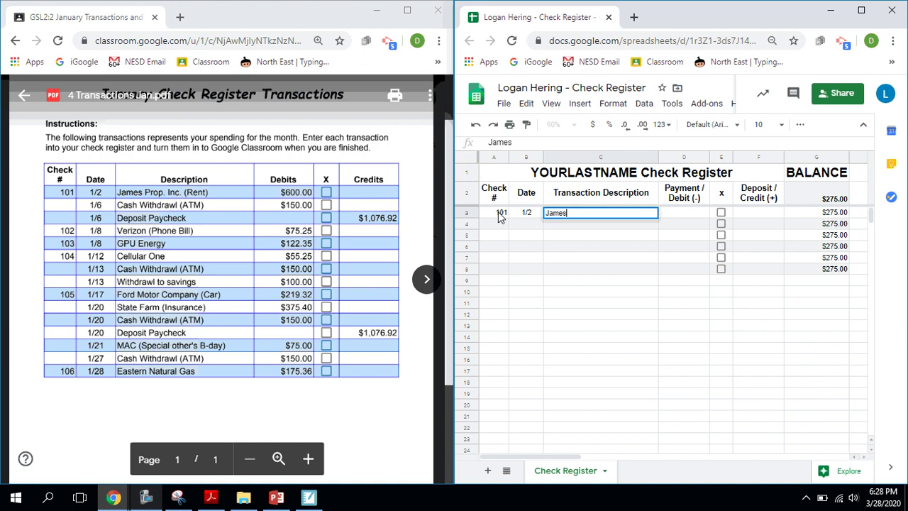
type("Prop. Inc. (Rent")
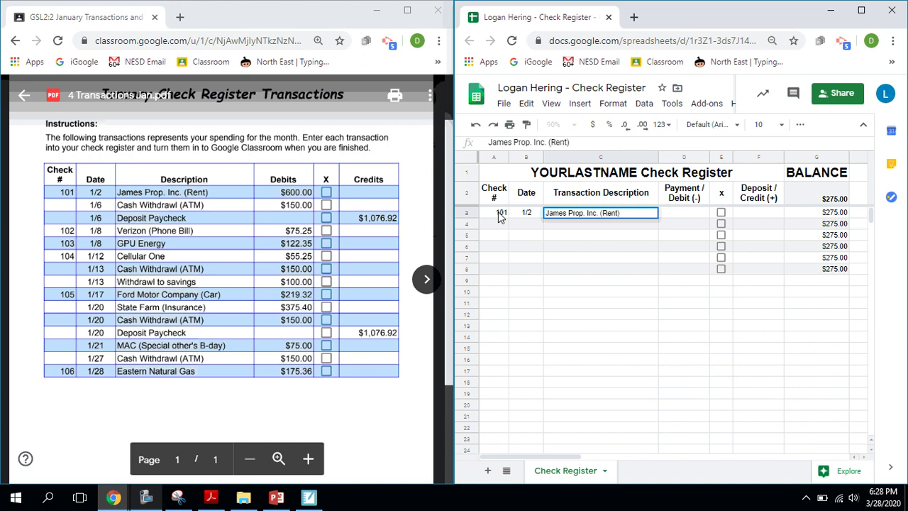
key("Tab")
type("600")
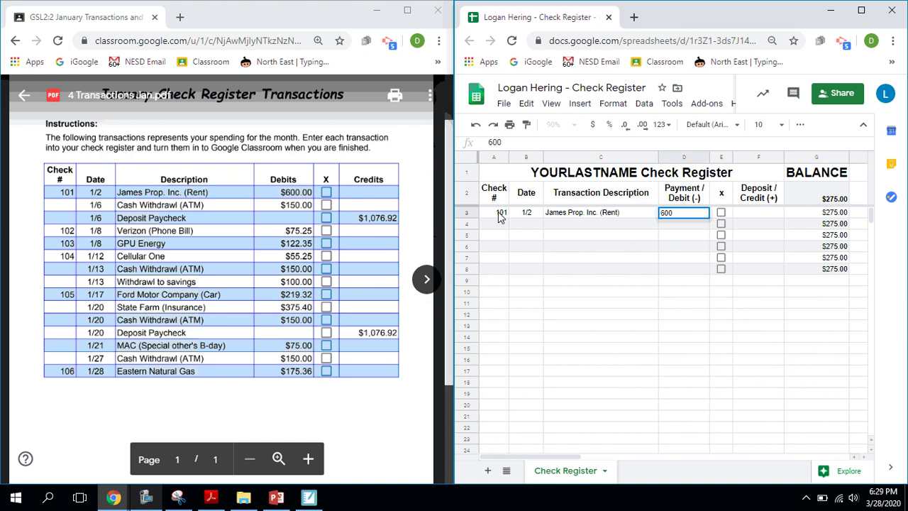
key("Return")
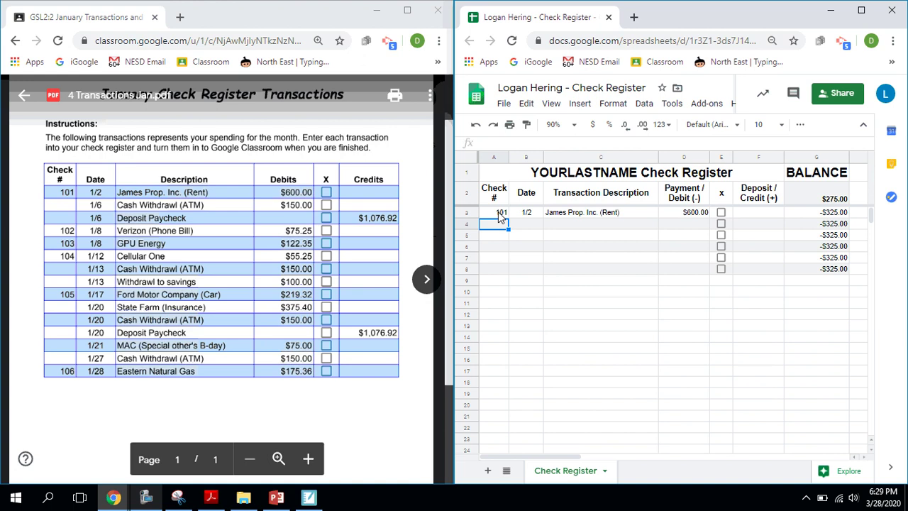
Enter the second transaction in row 4 without a check number: date 1/6, Cash Withdrawal (ATM), payment 150
key("Tab")
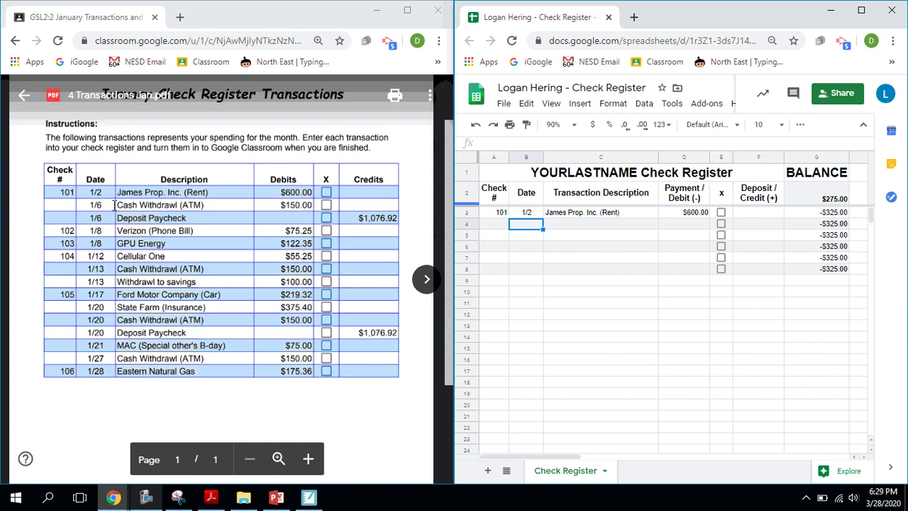
type("1/6")
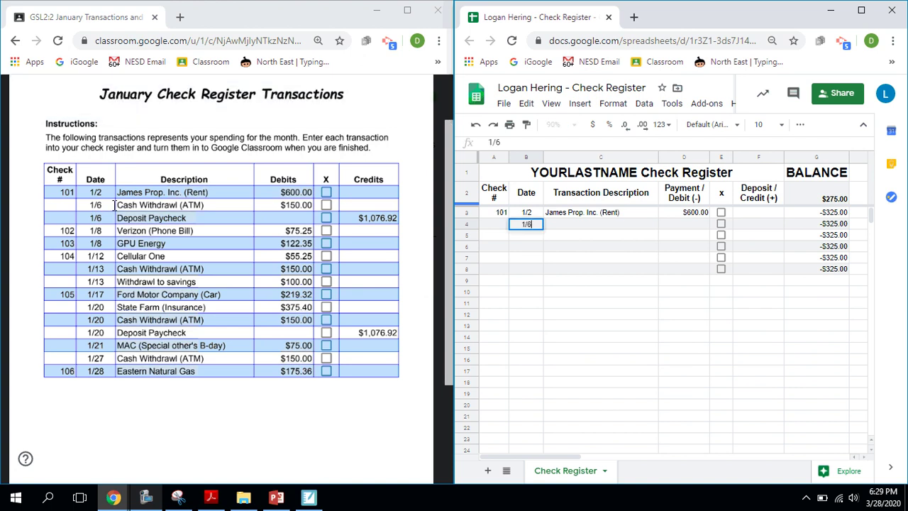
key("Tab")
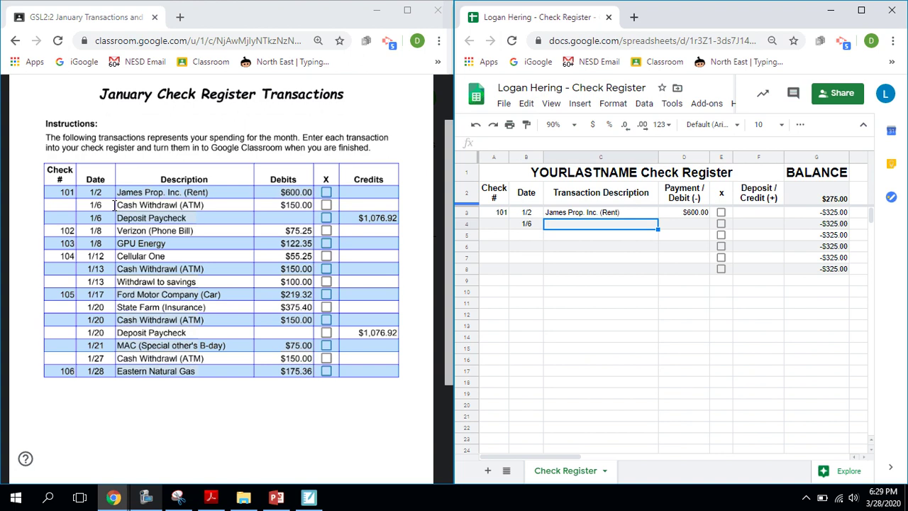
type("Cash")
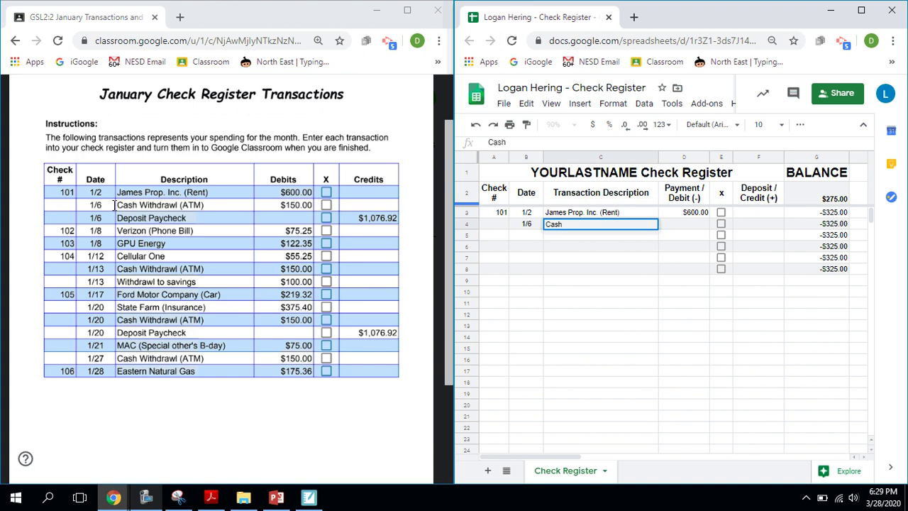
type(" Withdrawal (A")
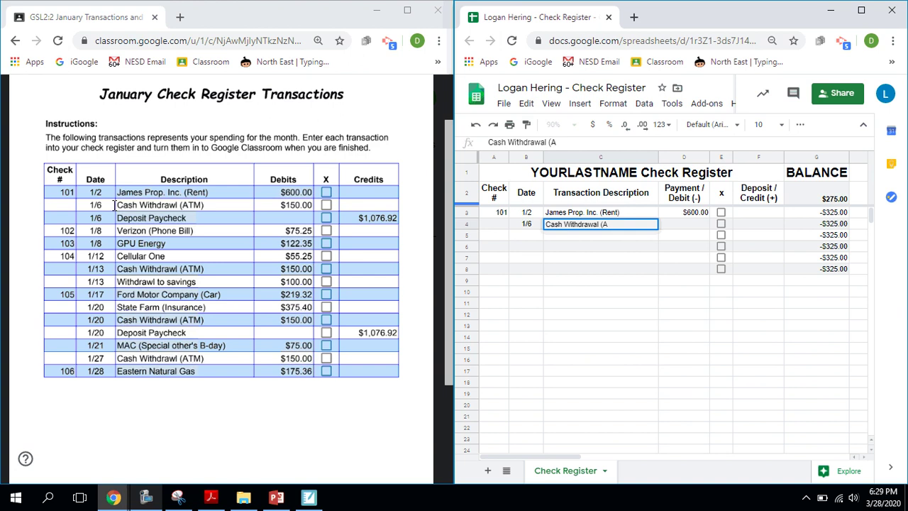
type("TM)")
key("Tab")
type("150")
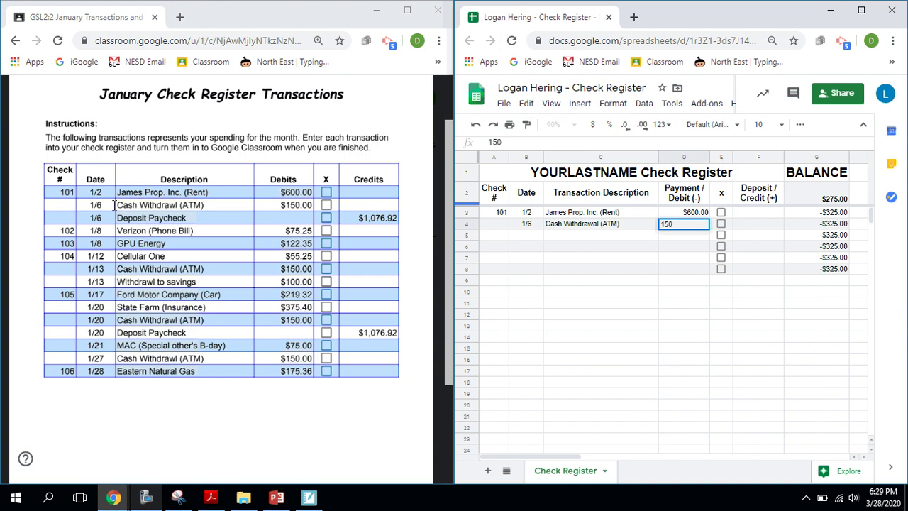
key("Return")
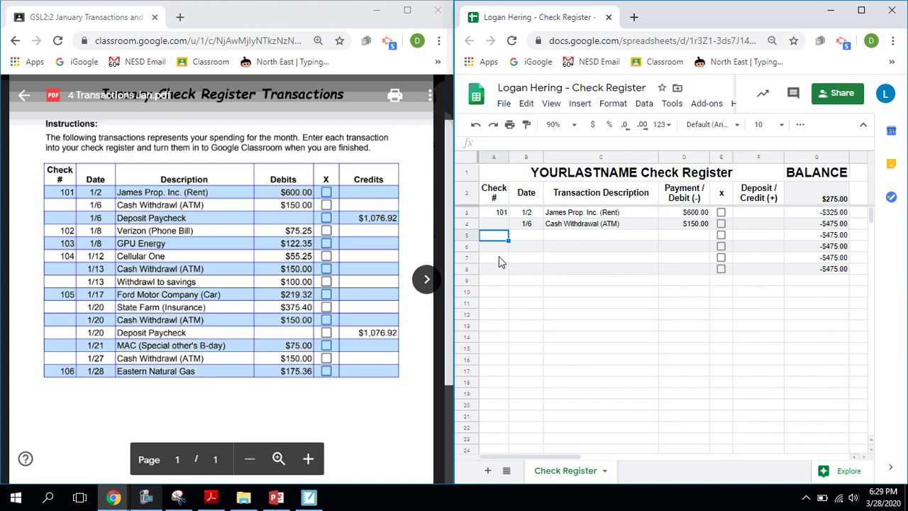
Extend the blank register rows 7 and 8, including checkboxes and balance formulas, down through row 34
left_click_drag(498, 261, 804, 269)
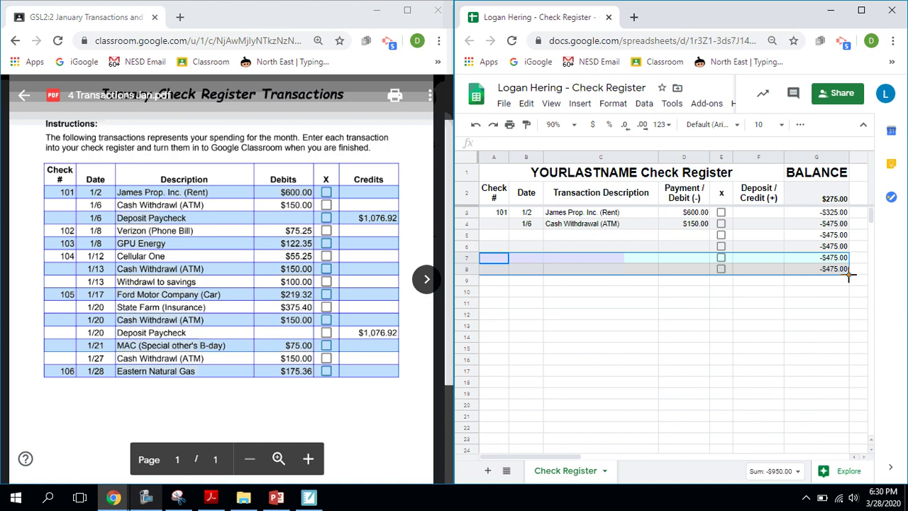
left_click_drag(849, 275, 848, 430)
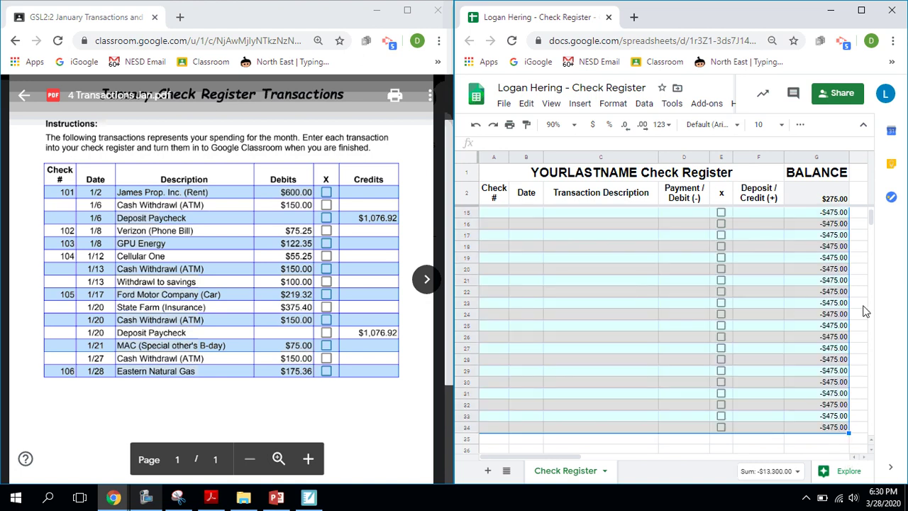
left_click_drag(874, 224, 873, 213)
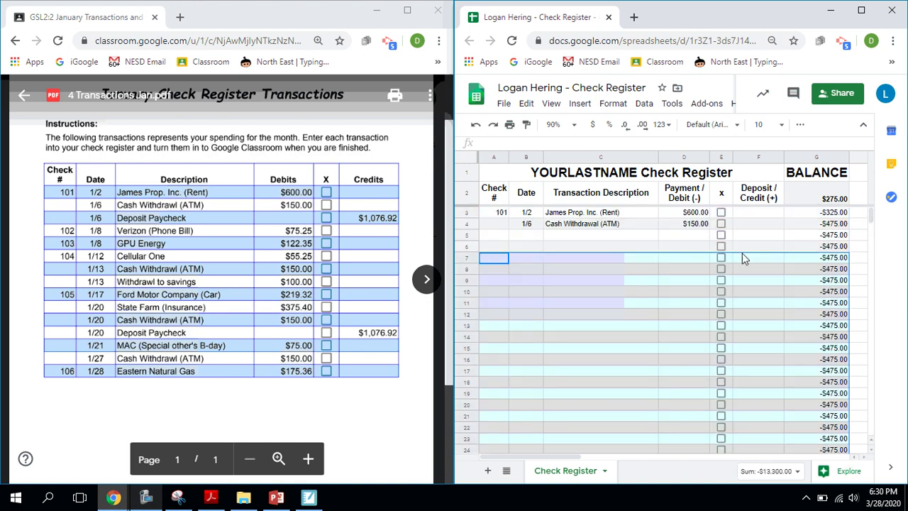
Fill rows 5 to 17 with the remaining January transactions, from the 1/6 Deposit Paycheck to the 1/28 Eastern Natural Gas payment
left_click(498, 236)
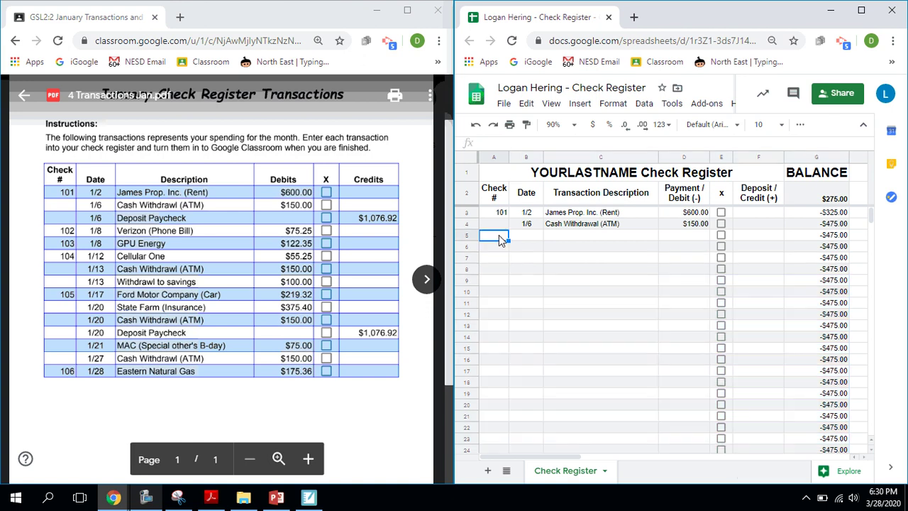
type("1/6\tDeposit Paycheck\t\t\t$1,076.92 102\t1/8\tVerizon (Phone Bill)\t$75.25 103\t1/8\tGPU Energy\t$122.35 104\t1/12\tCellular One\t$55.25 \t1/13\tCash Withdrawl (ATM)\t$150.00 \t1/13\tWithdrawl to savings\t$100.00 105\t1/17\tFord Motor Company (Car)\t$219.32 \t1/20\tState Farm (Insurance)\t$375.40 \t1/20\tCash Withdrawl (ATM)\t$150.00 \t1/20\tDeposit Paycheck\t\t\t$1,076.92 \t1/21\tMAC (Special other's B-day)\t$75.00 \t1/27\tCash Withdrawl (ATM)\t$150.00 106\t1/28\tEastern Natural Gas\t$175.36")
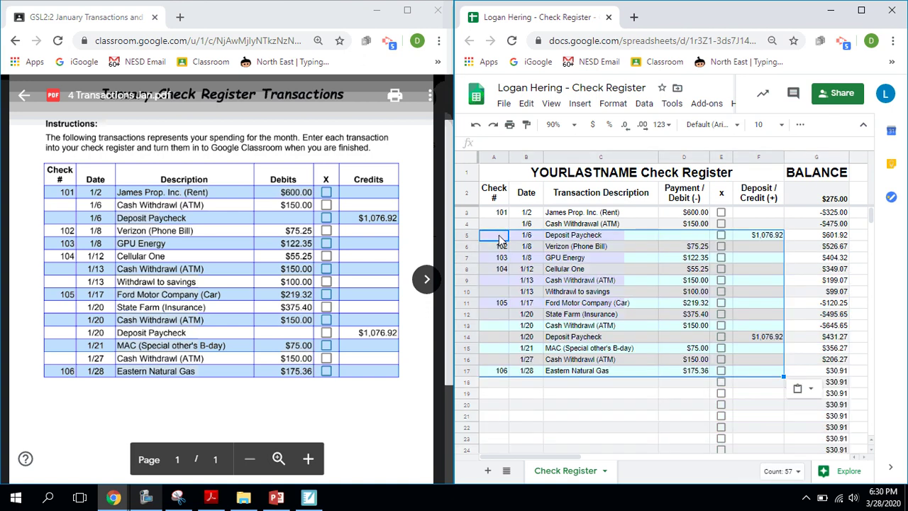
left_click(538, 392)
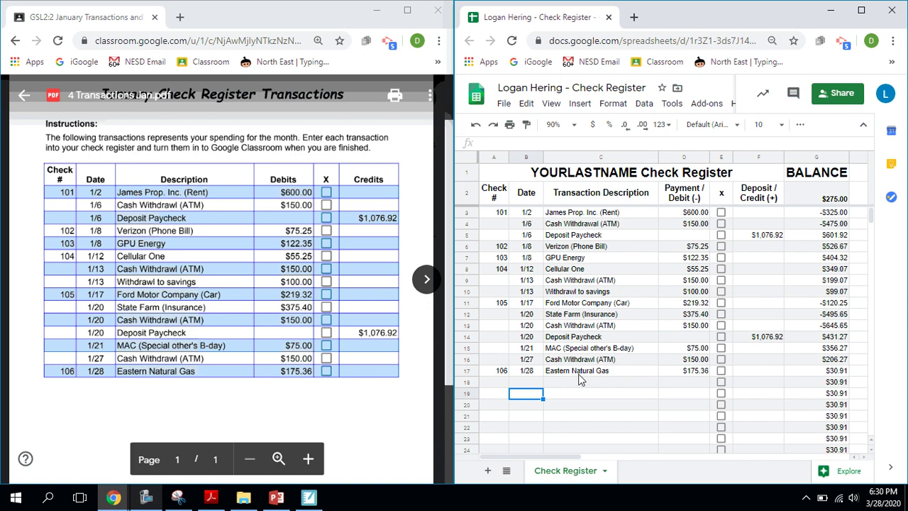
Open 4 Bank Statement Jan.pdf from the Classroom assignment and examine its statement period, account summary and transaction details
left_click(836, 372)
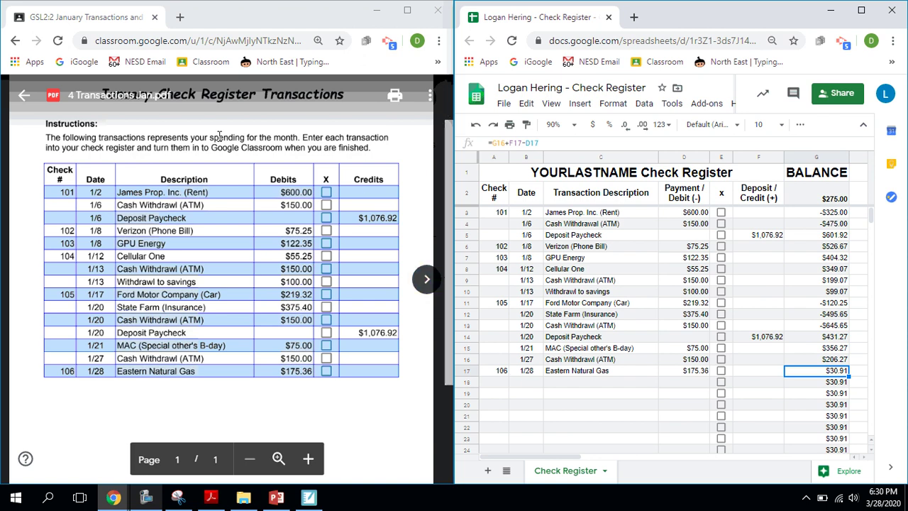
left_click(24, 101)
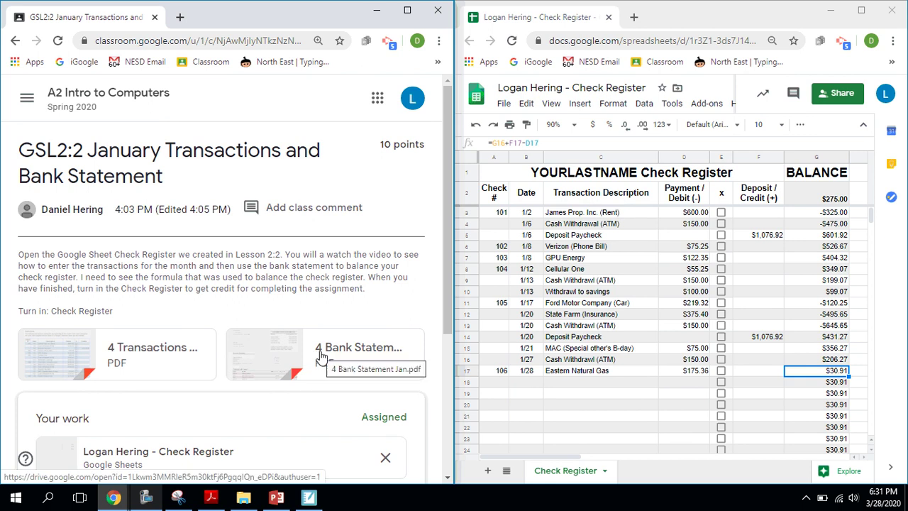
left_click(321, 356)
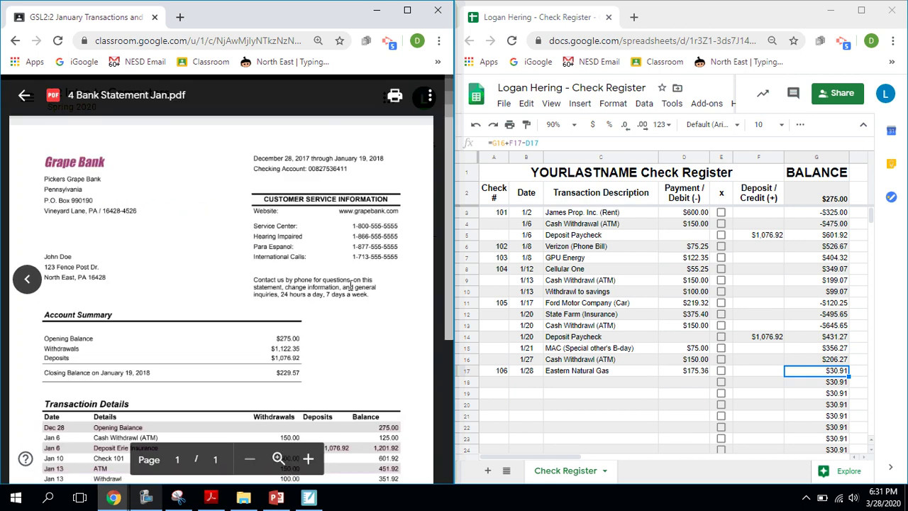
left_click_drag(449, 164, 462, 280)
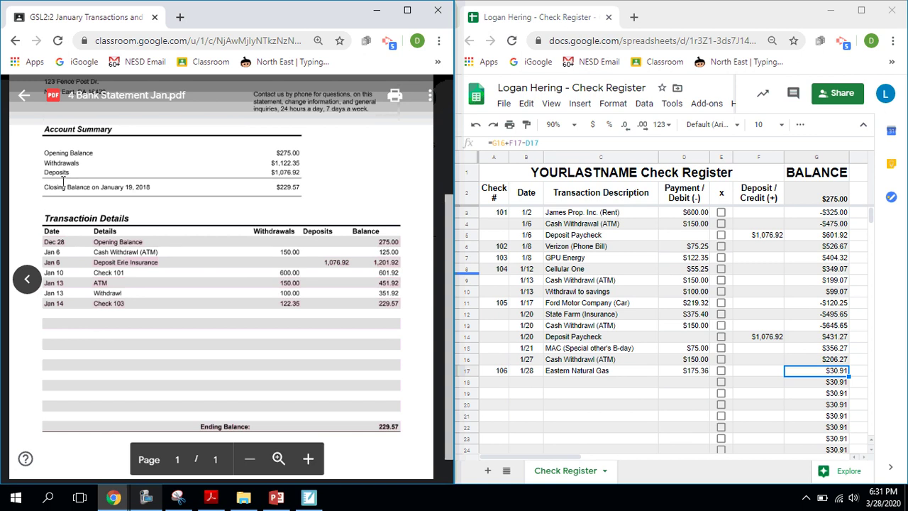
left_click(407, 10)
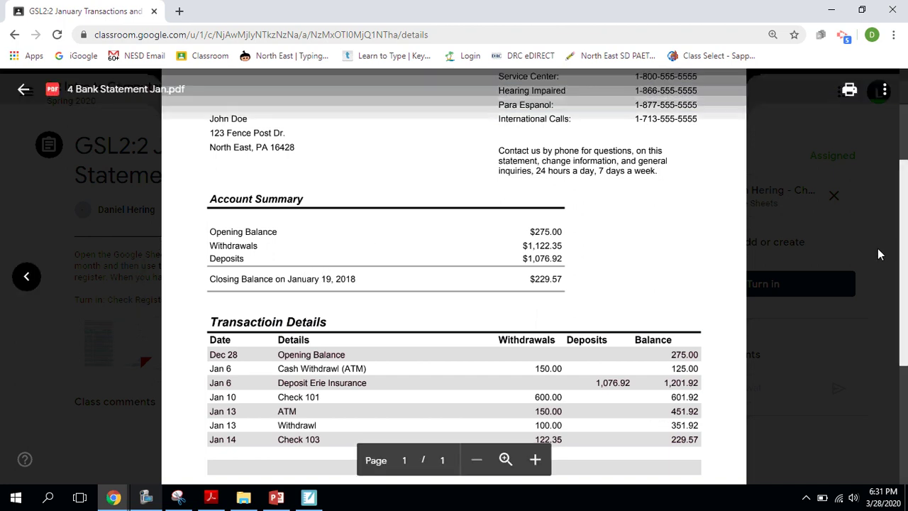
left_click_drag(905, 254, 904, 182)
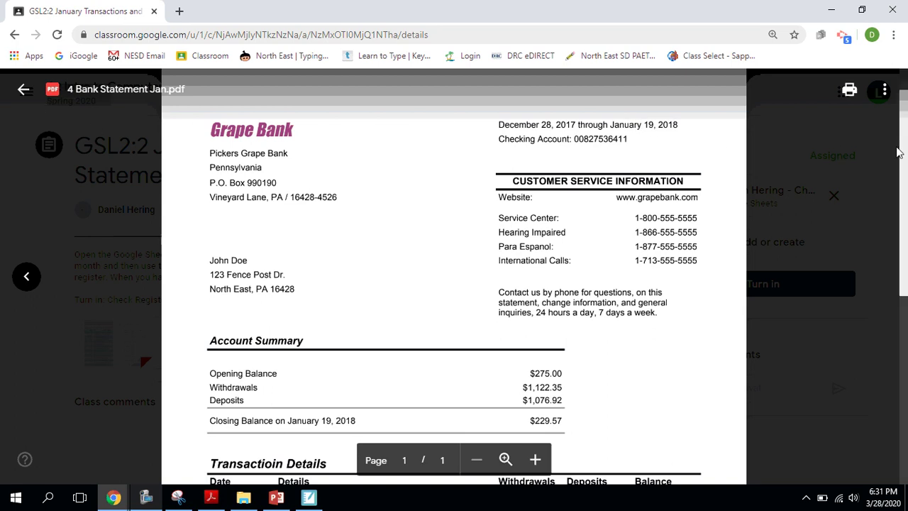
left_click_drag(900, 133, 907, 271)
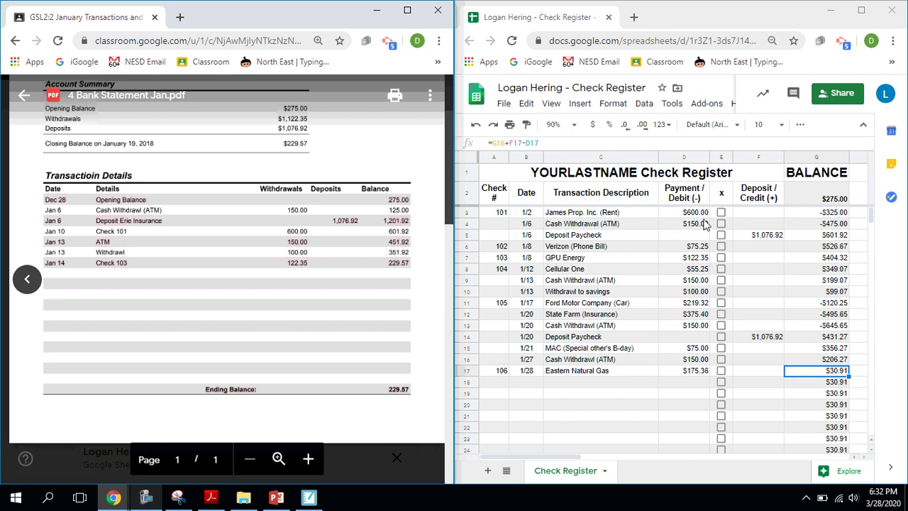
Check off the register transactions that appear on the bank statement, in rows 3, 4, 5, 7, 9 and 10
left_click(721, 225)
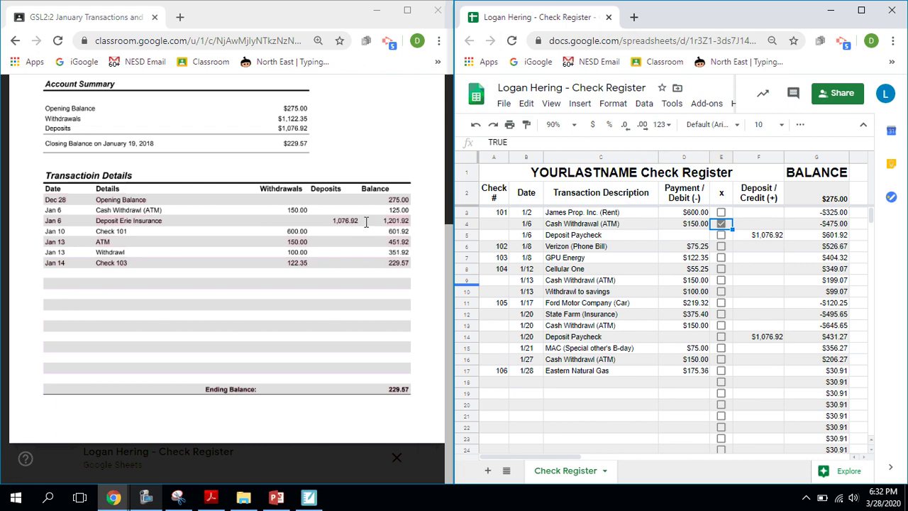
left_click(723, 236)
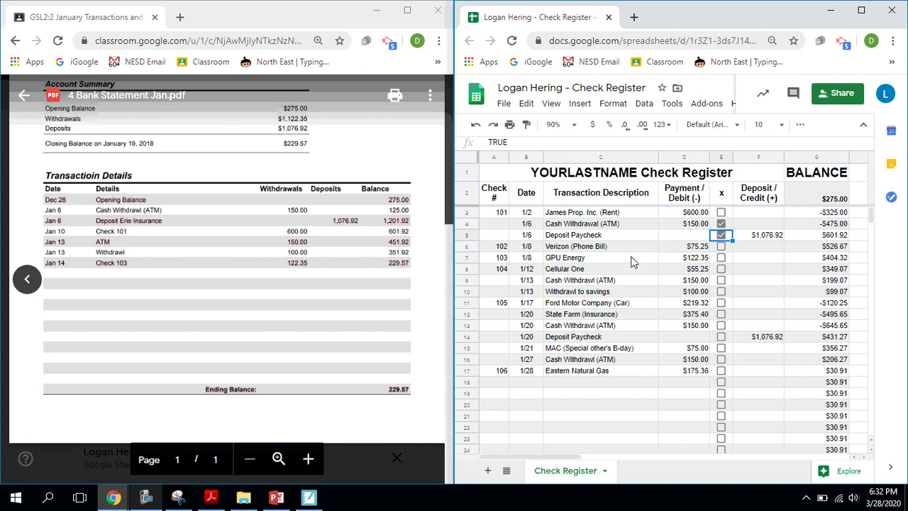
left_click(699, 249)
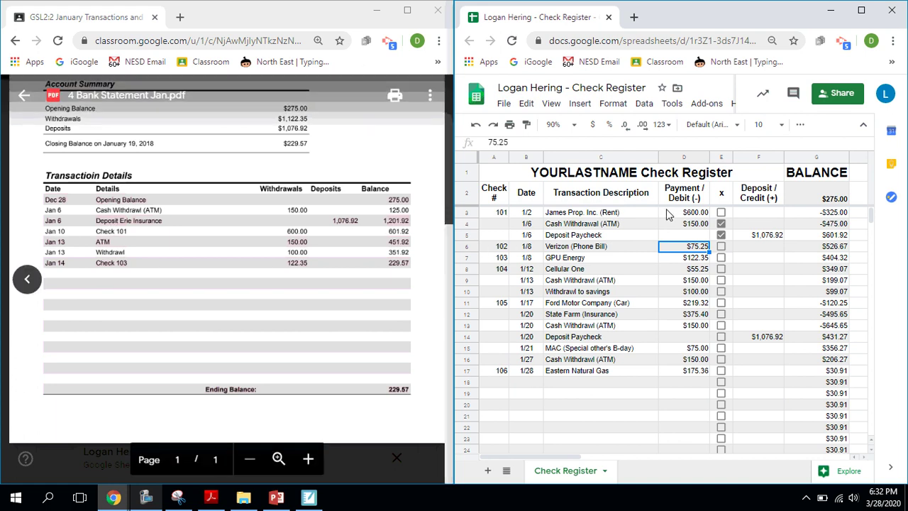
left_click(722, 213)
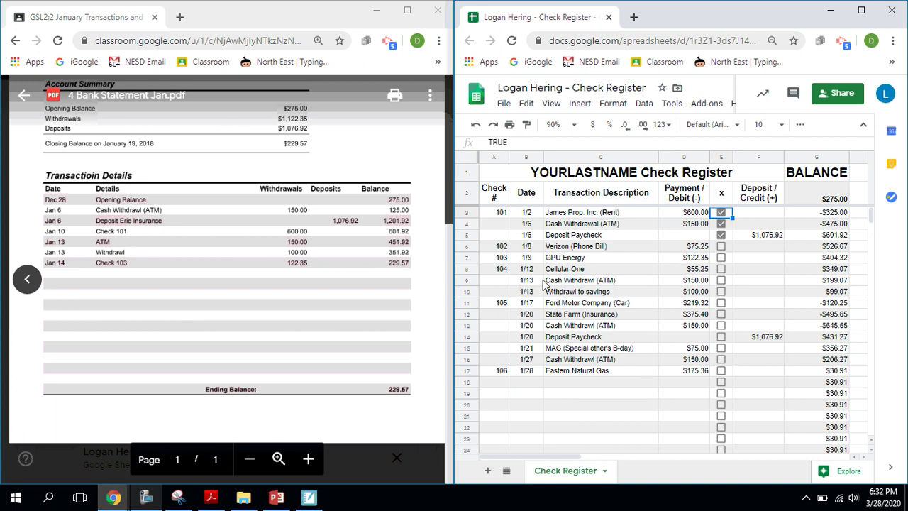
left_click(721, 280)
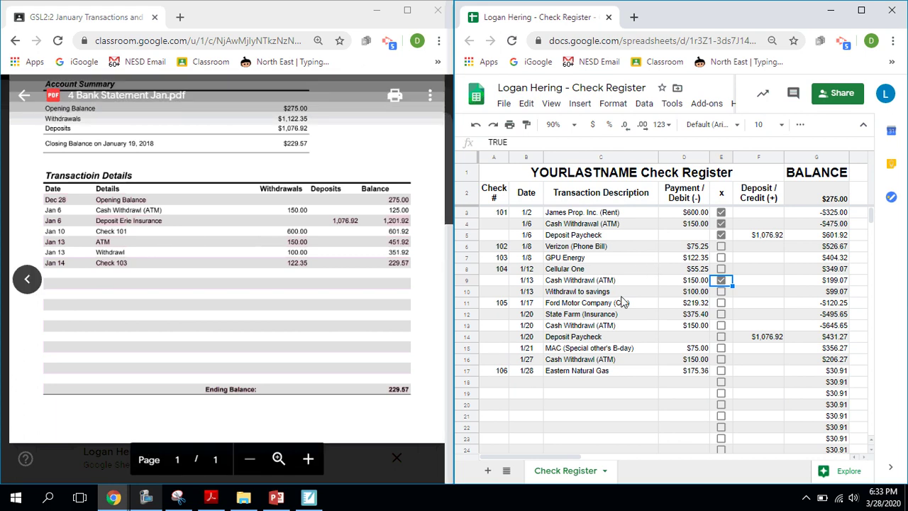
left_click(721, 292)
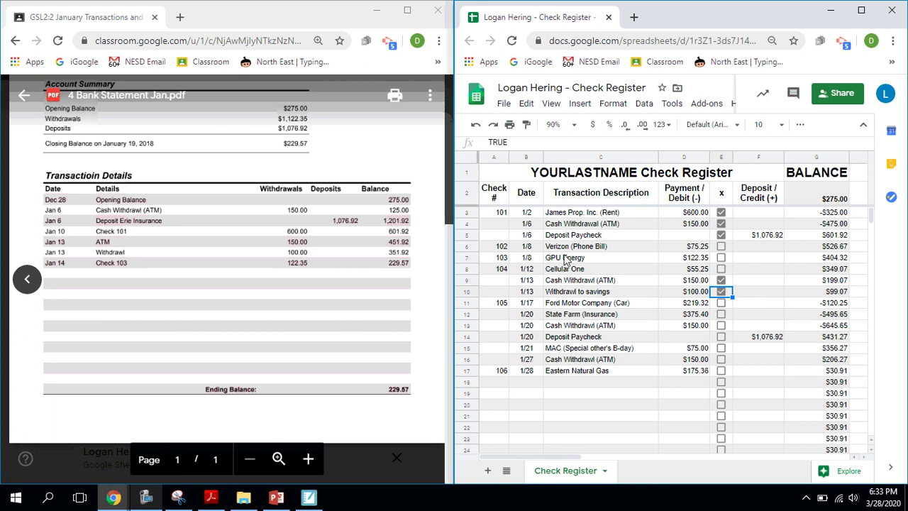
left_click(722, 259)
Enter the balancing formula =G10+D6+D8 in cell H10, adding the uncleared Verizon and Cellular One payments to the row 10 balance
left_click(826, 293)
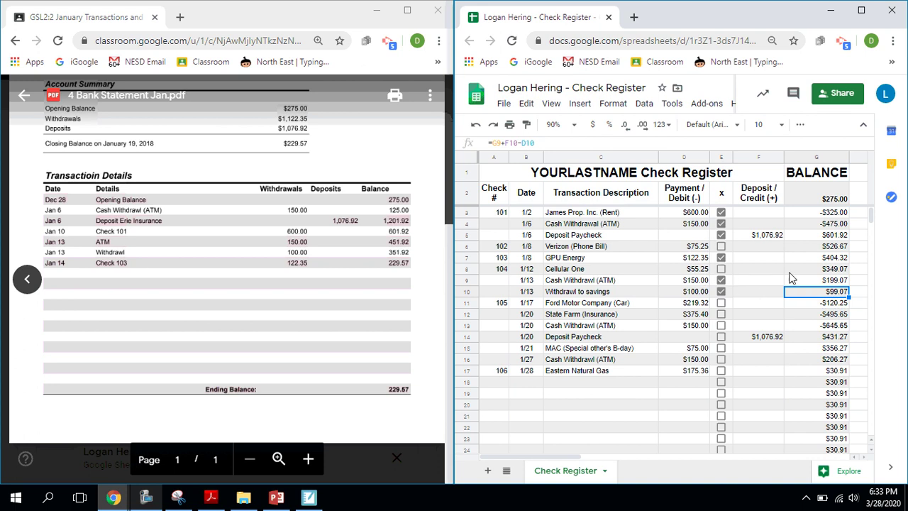
left_click(860, 11)
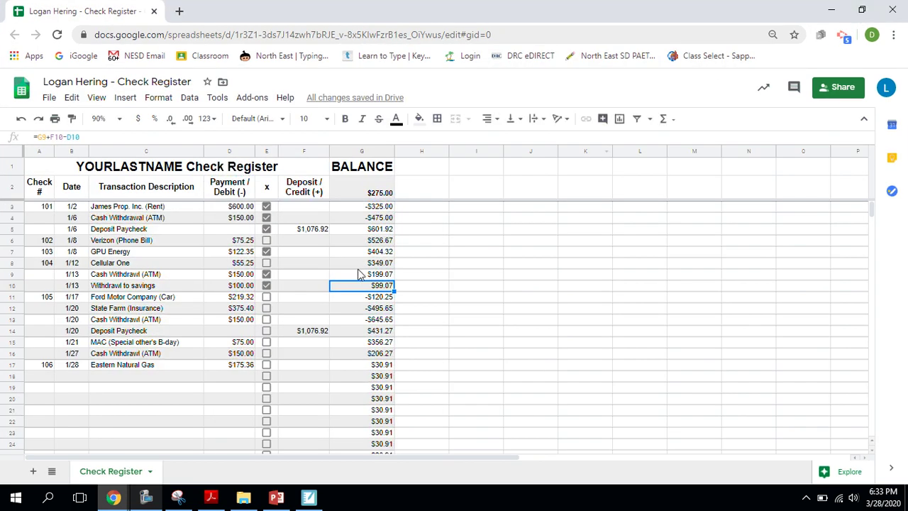
left_click(266, 286)
left_click(267, 287)
left_click(408, 291)
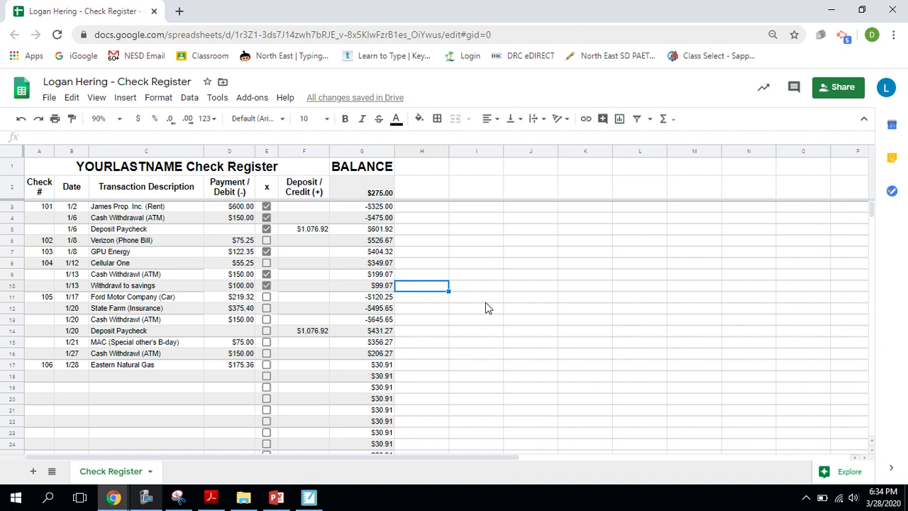
type("=")
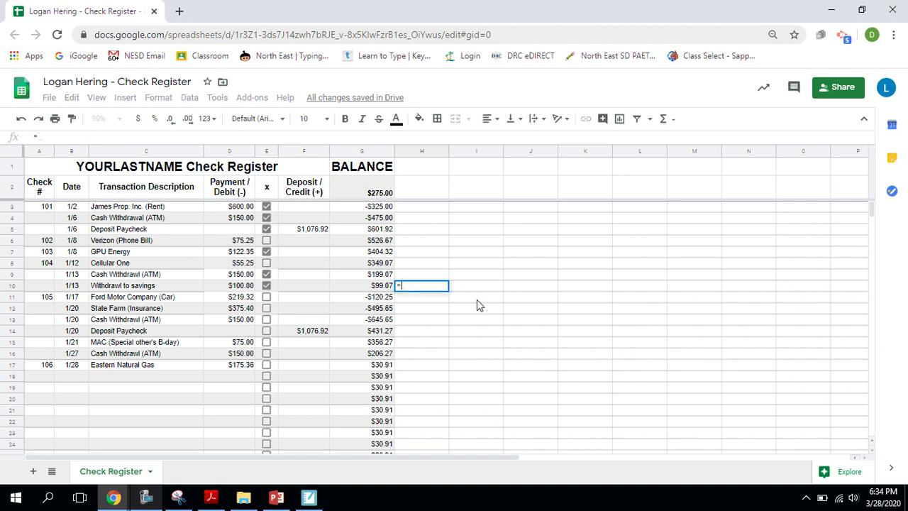
left_click(376, 285)
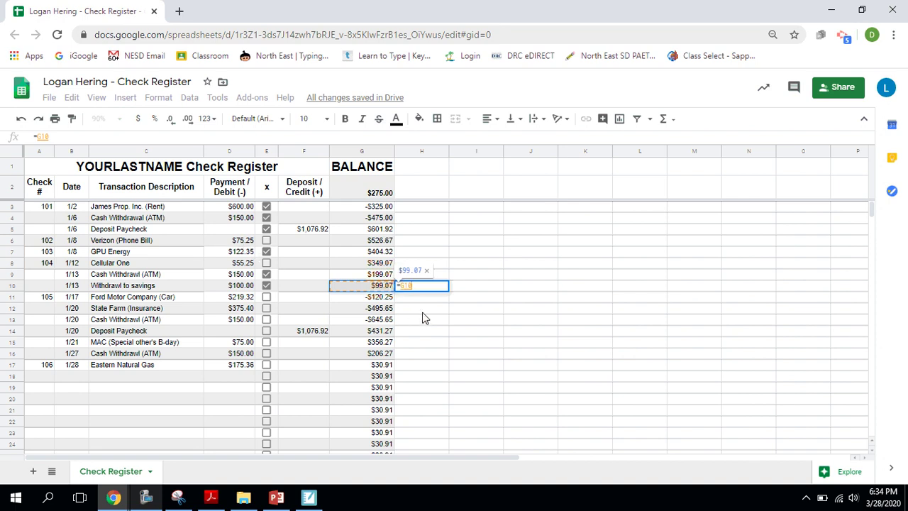
type("+")
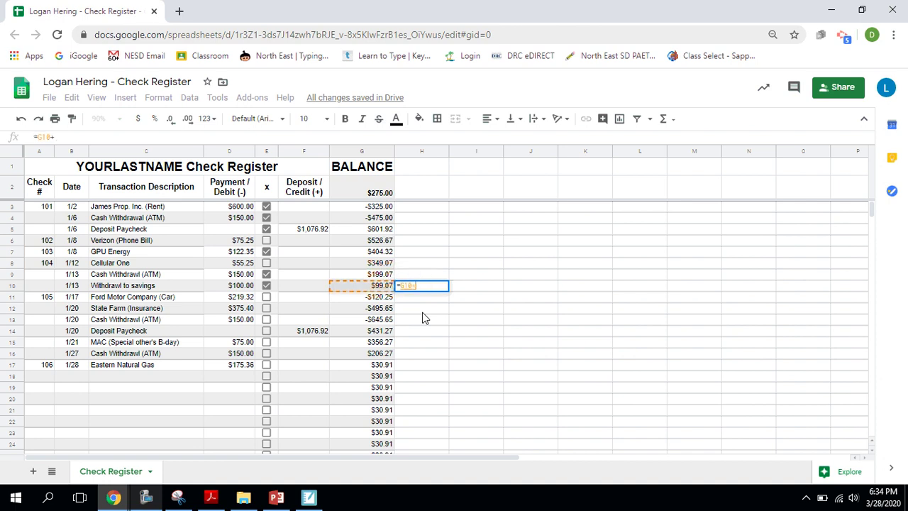
left_click(229, 244)
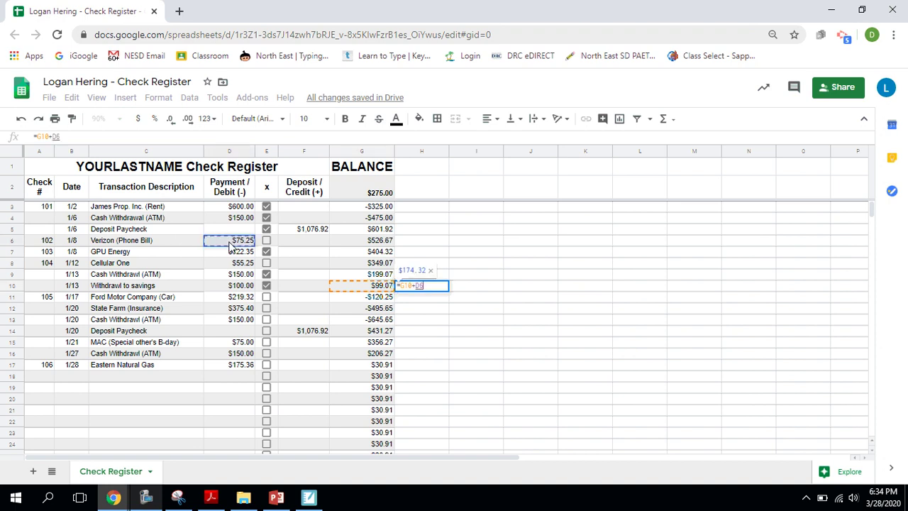
type("+")
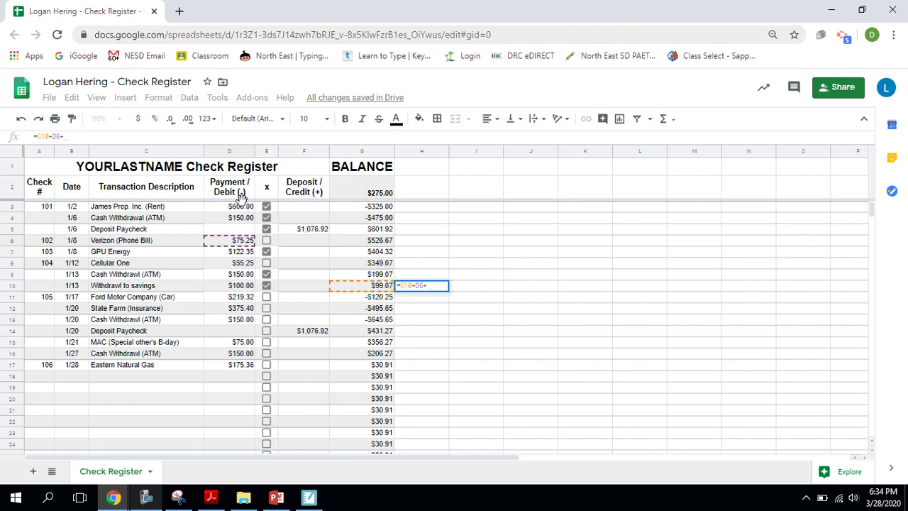
left_click(240, 265)
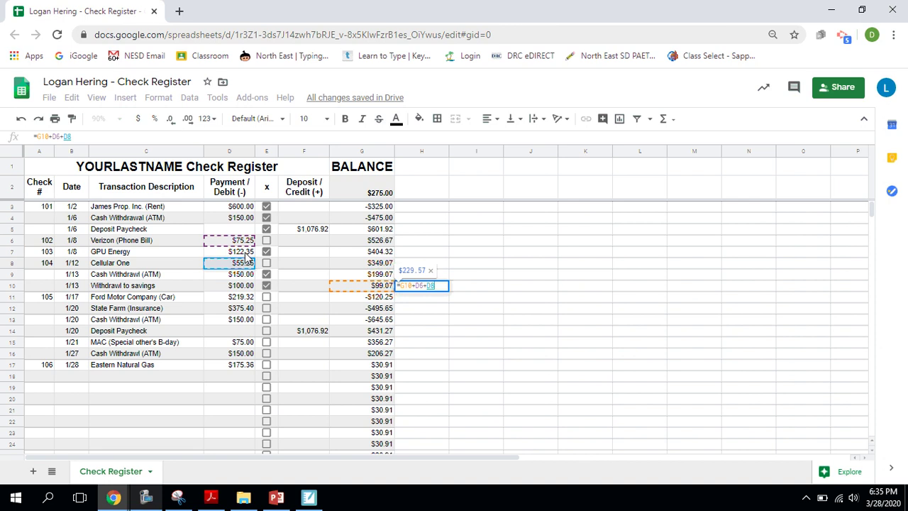
key("Return")
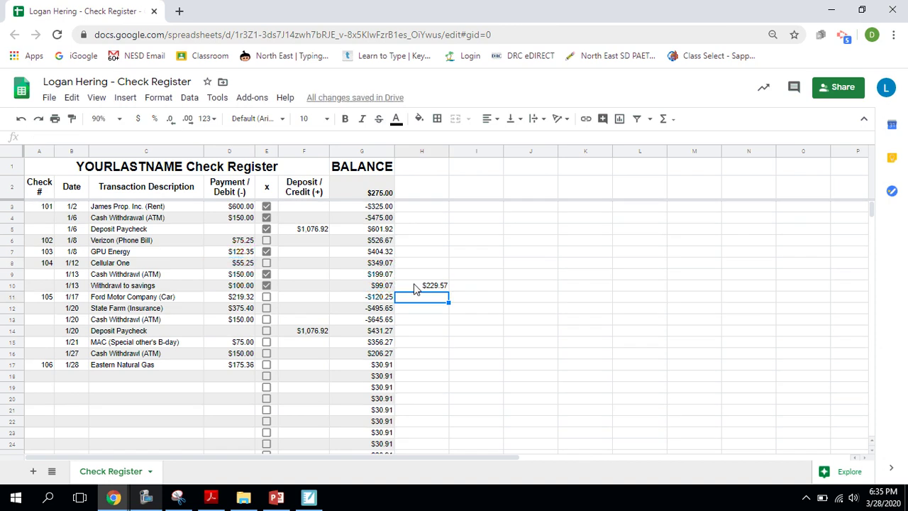
Place the register beside the bank statement again and fill the balancing formula cell H10 with light red
key("super+Right")
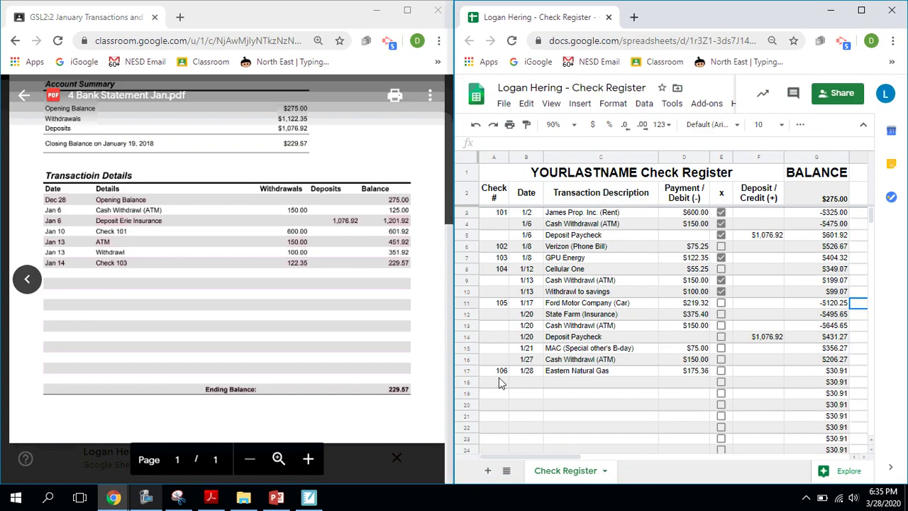
left_click_drag(551, 457, 594, 458)
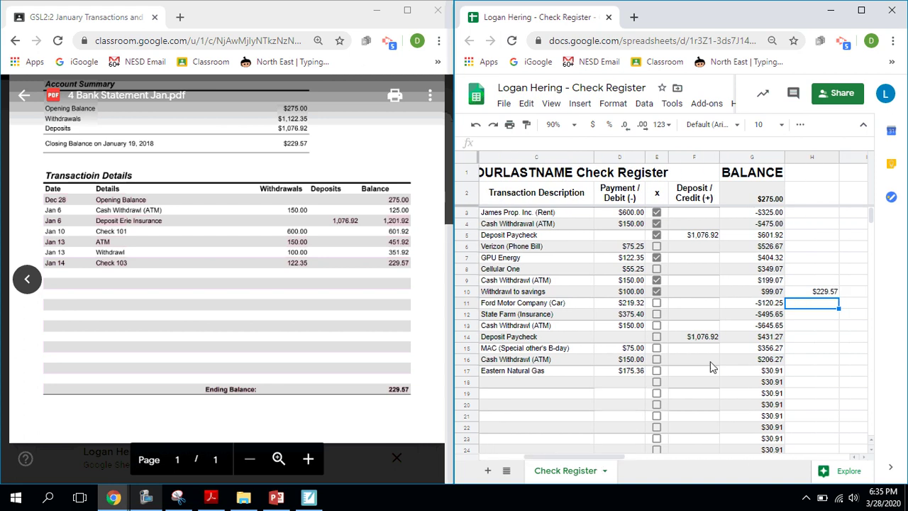
left_click(821, 293)
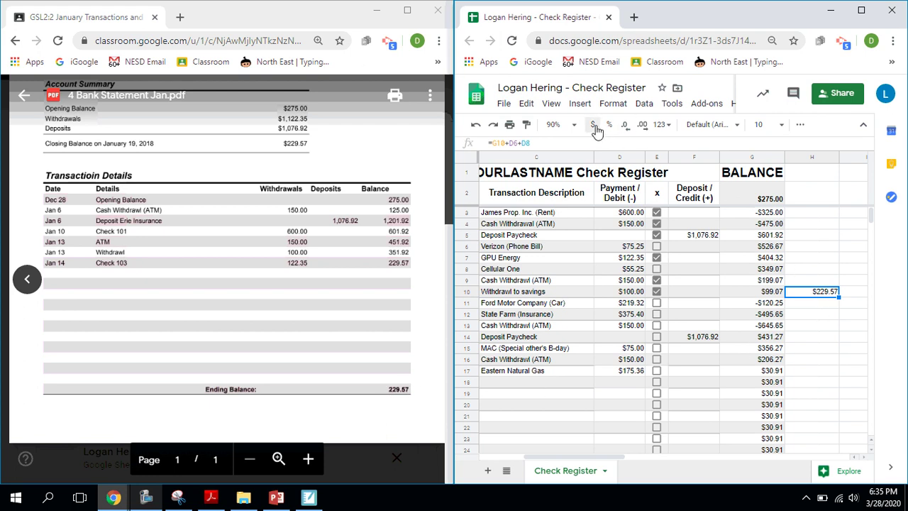
left_click(797, 125)
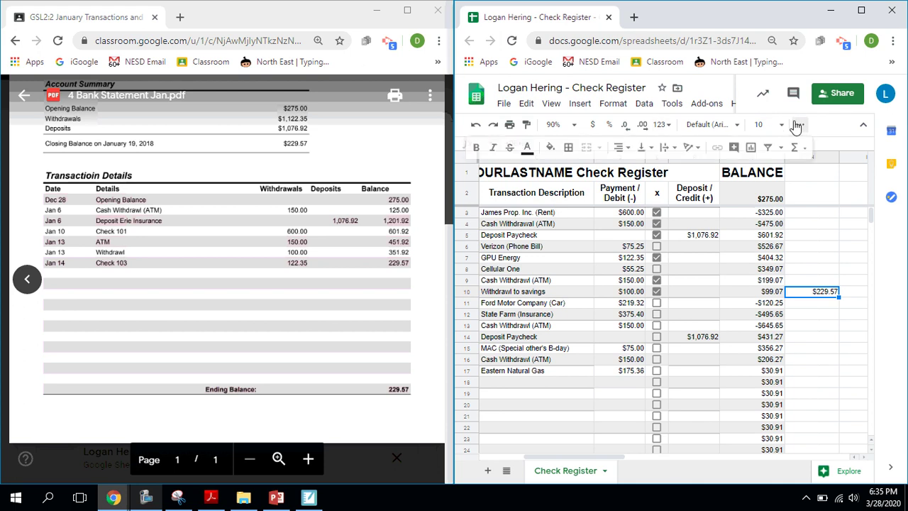
left_click(551, 147)
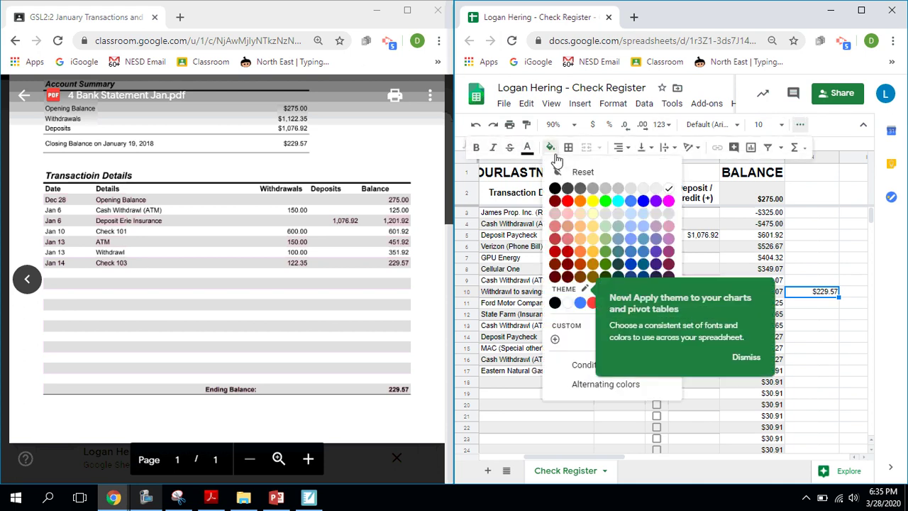
left_click(555, 201)
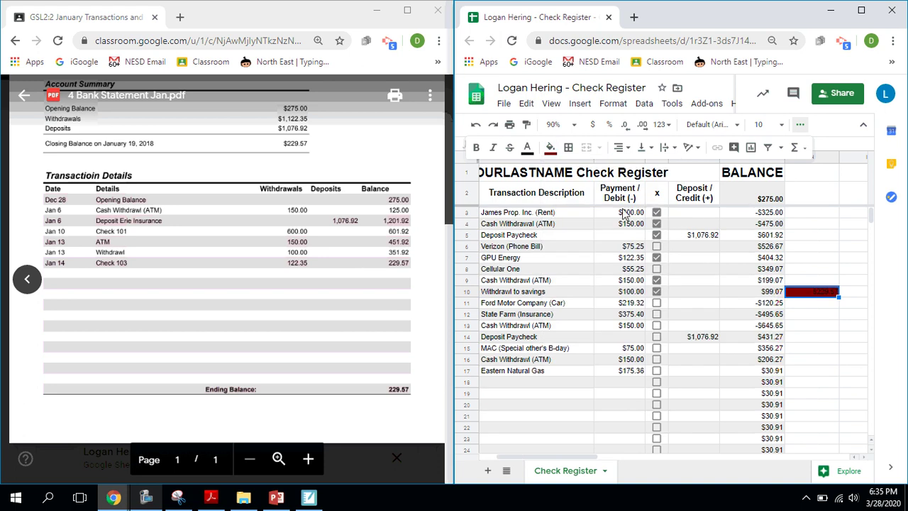
left_click(551, 146)
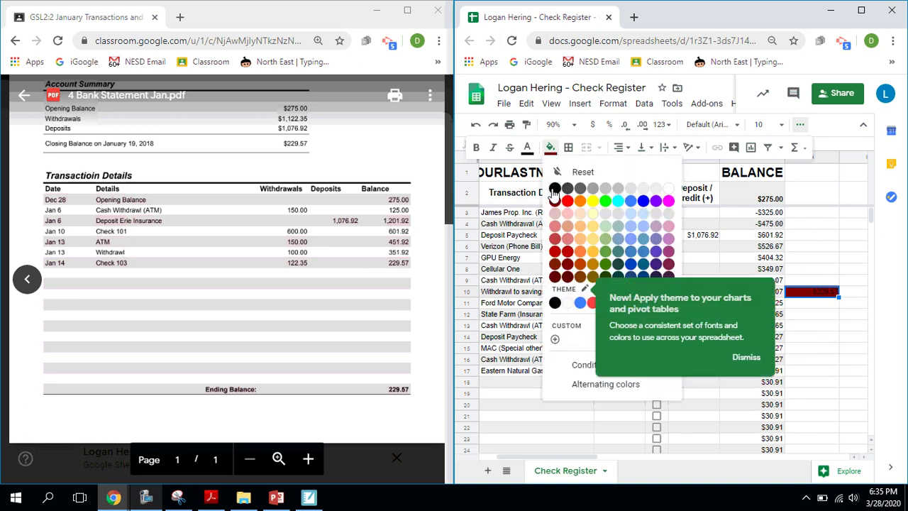
left_click(559, 225)
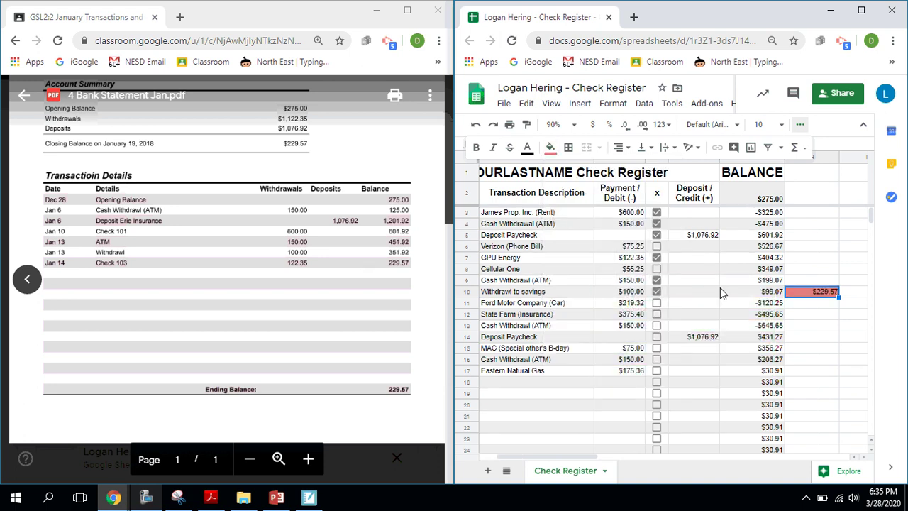
left_click(844, 328)
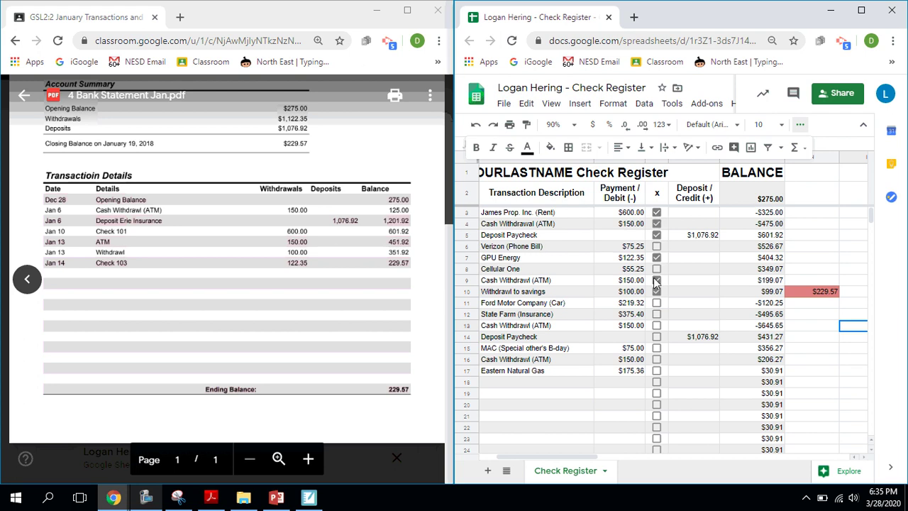
left_click(656, 291)
left_click(656, 291)
left_click(804, 297)
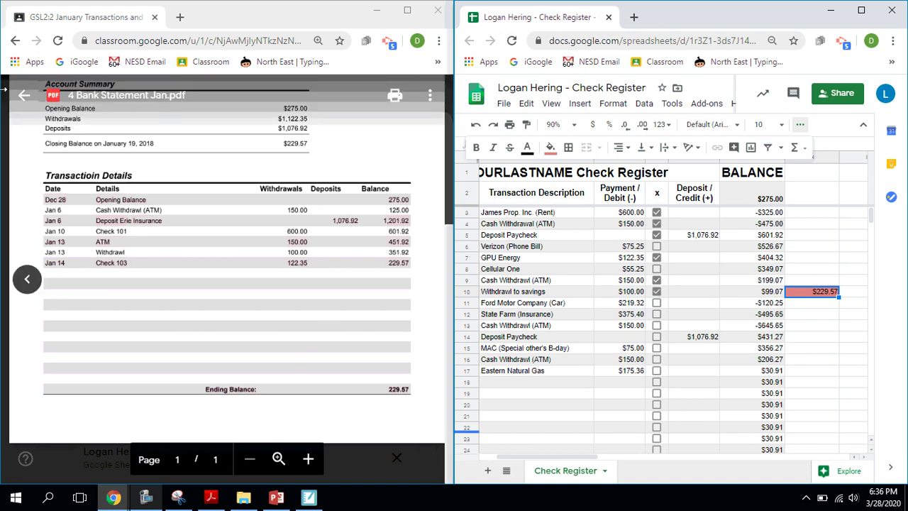
Return to the Classroom assignment and turn in the attached Check Register spreadsheet, confirming the submission
left_click(21, 96)
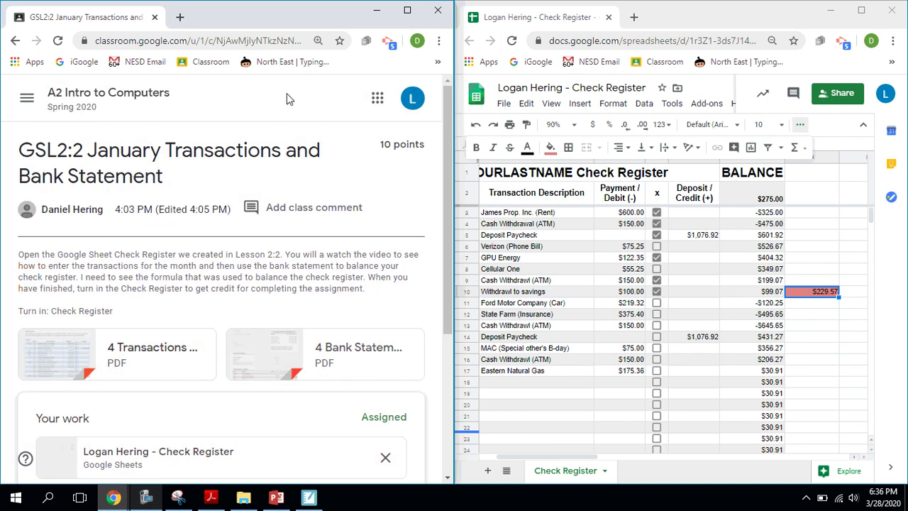
left_click(862, 10)
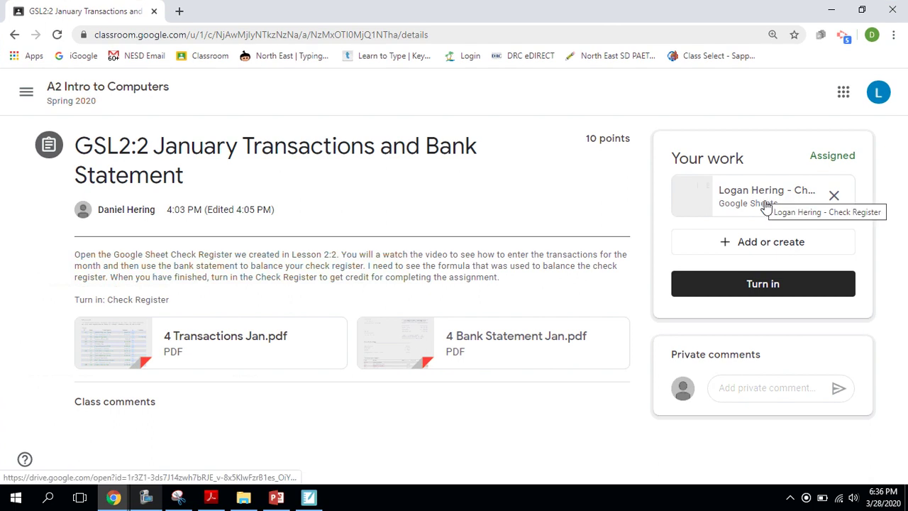
left_click(776, 284)
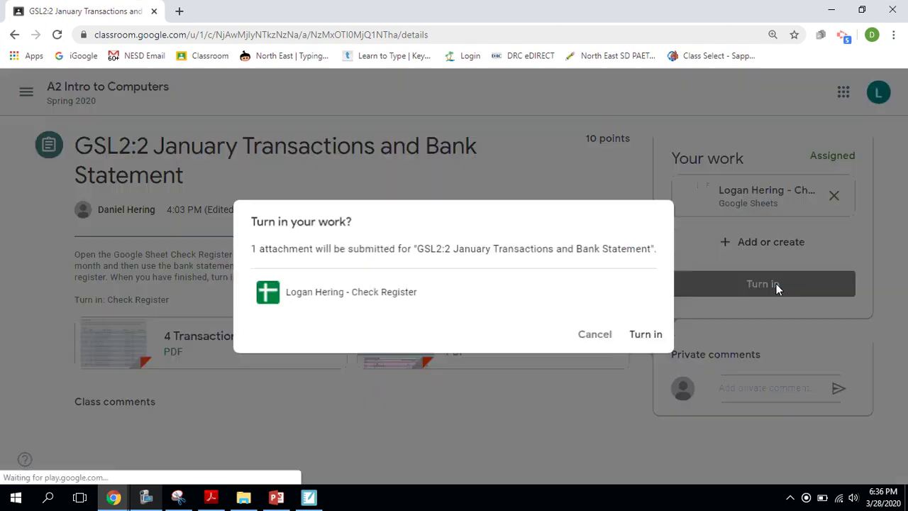
left_click(637, 342)
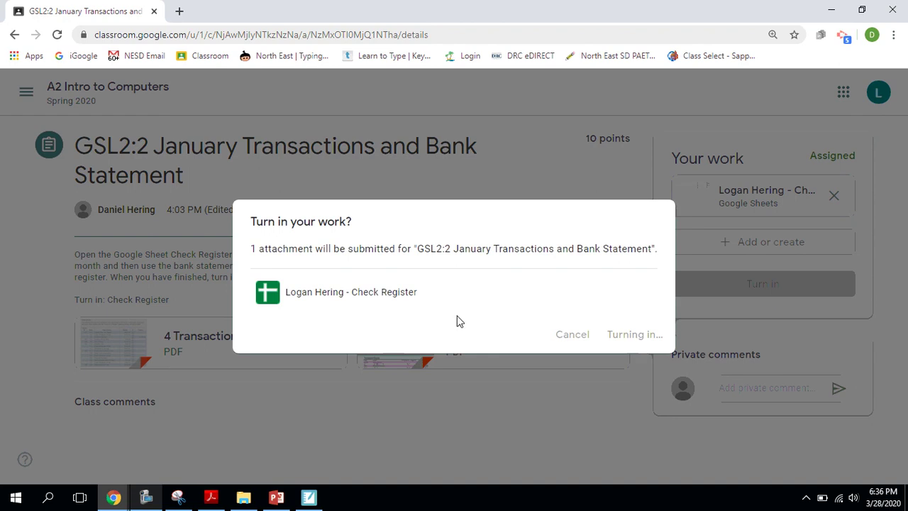